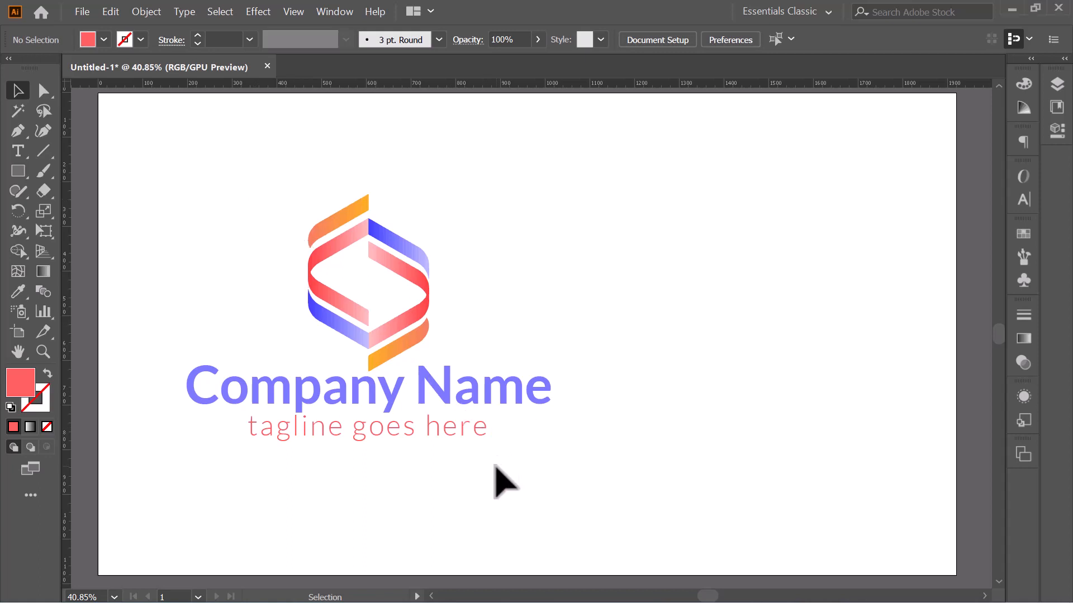
Step: Select the reference Company Name logo and tagline and move them further left
drag(220, 185, 520, 562)
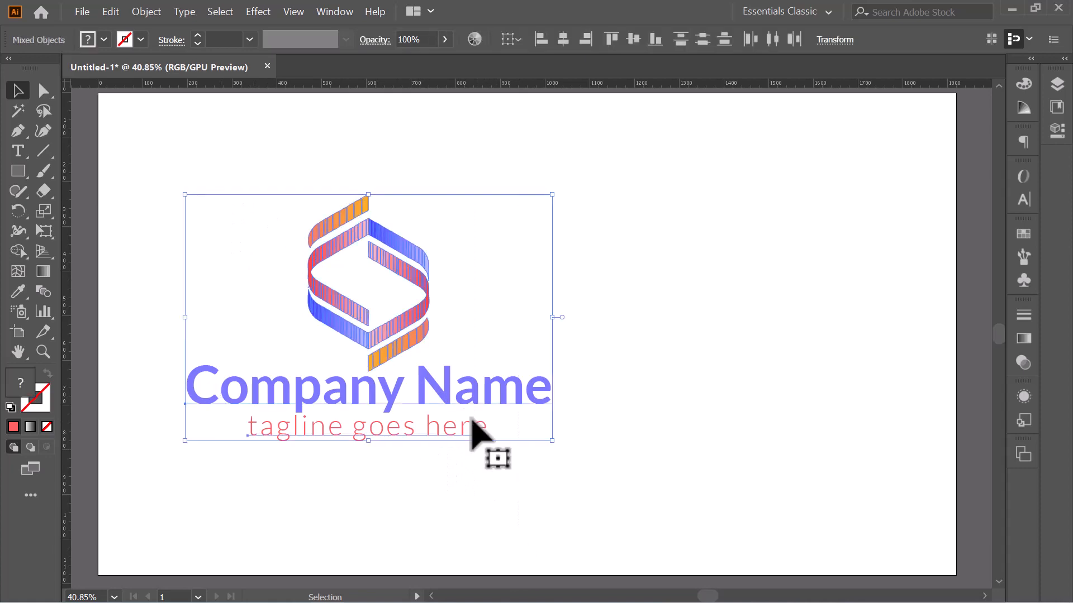
drag(397, 334, 318, 335)
Step: Deselect everything and switch from the Rectangle tool to the Polygon tool
click(619, 328)
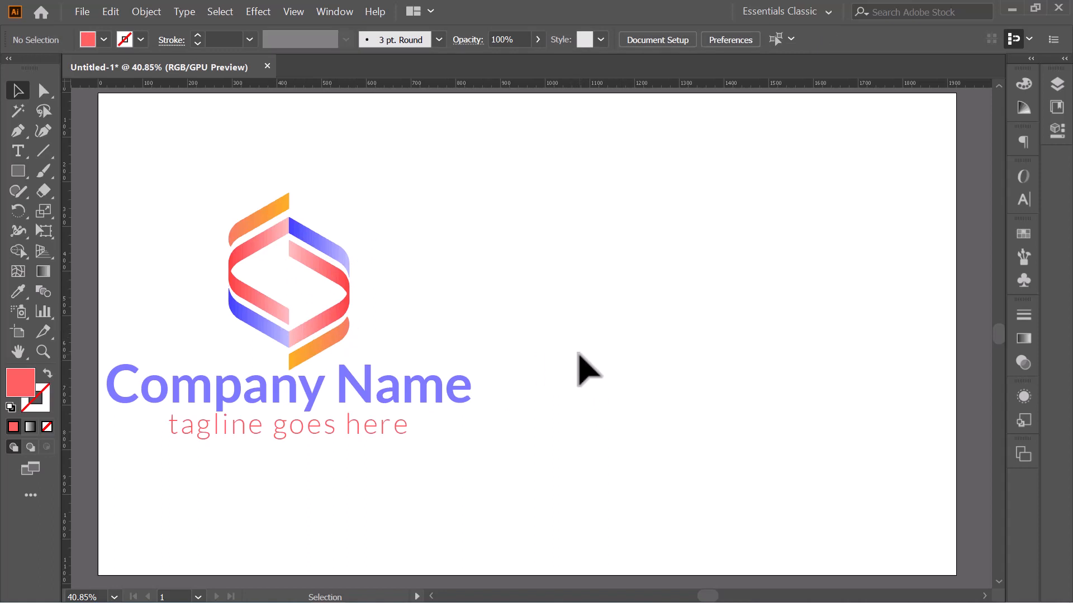
click(12, 173)
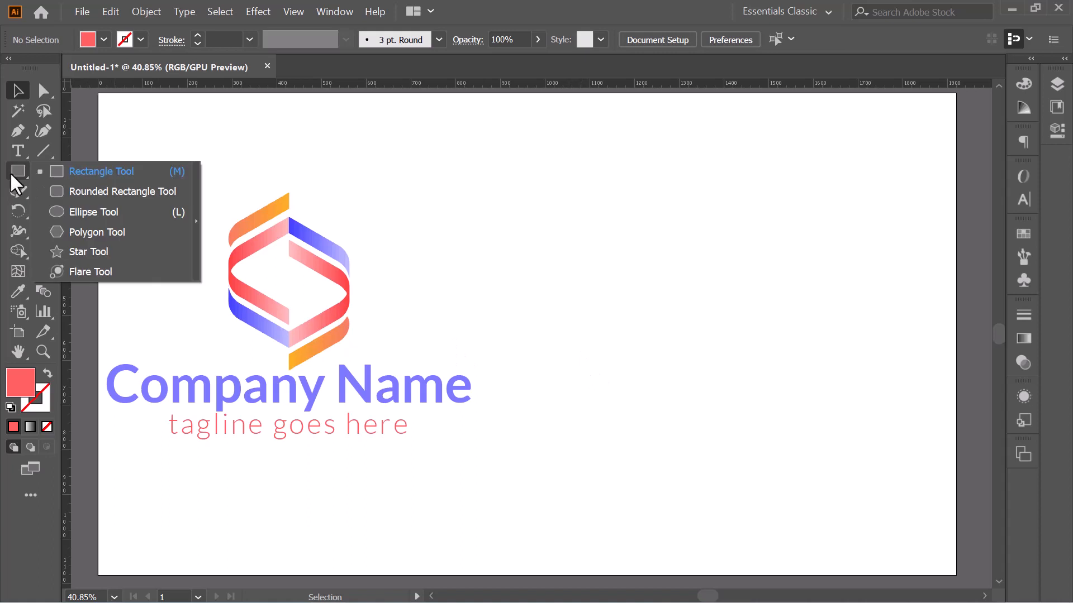
click(59, 231)
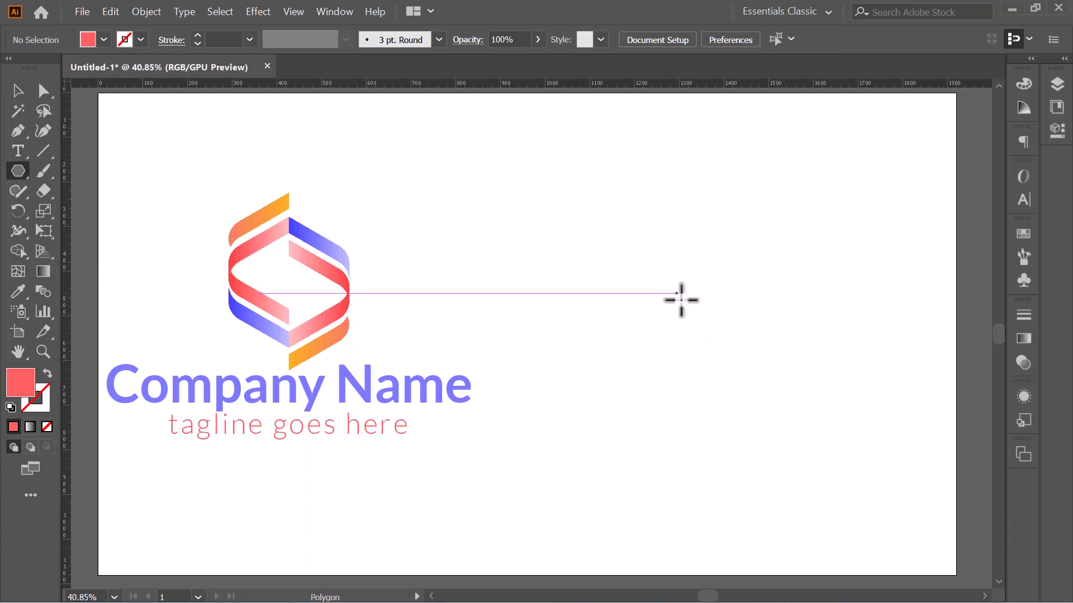
Step: Draw a large red hexagon to the right of the logo and select it
drag(677, 297, 752, 376)
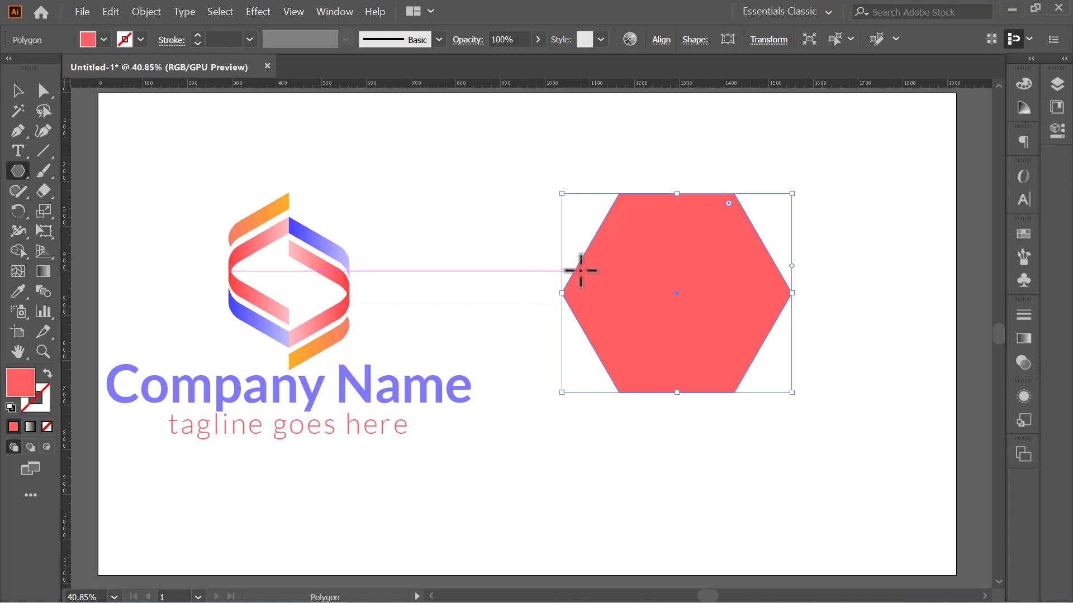
key(v)
drag(512, 201, 675, 336)
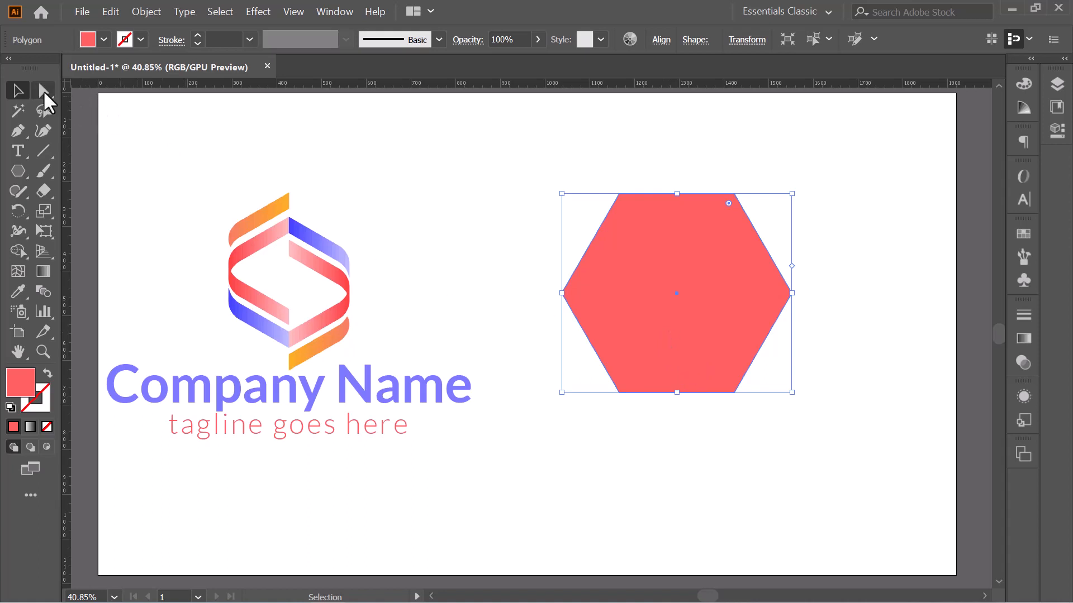
Step: Round the hexagon's top-left and bottom-left corners to about 102.76 px radius
click(43, 93)
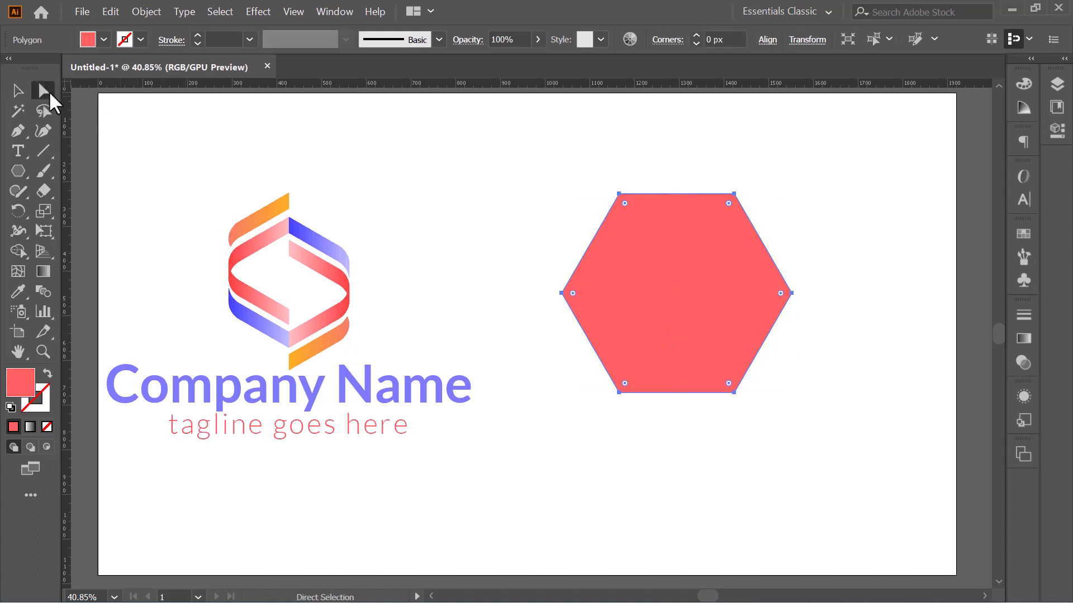
drag(584, 180, 651, 220)
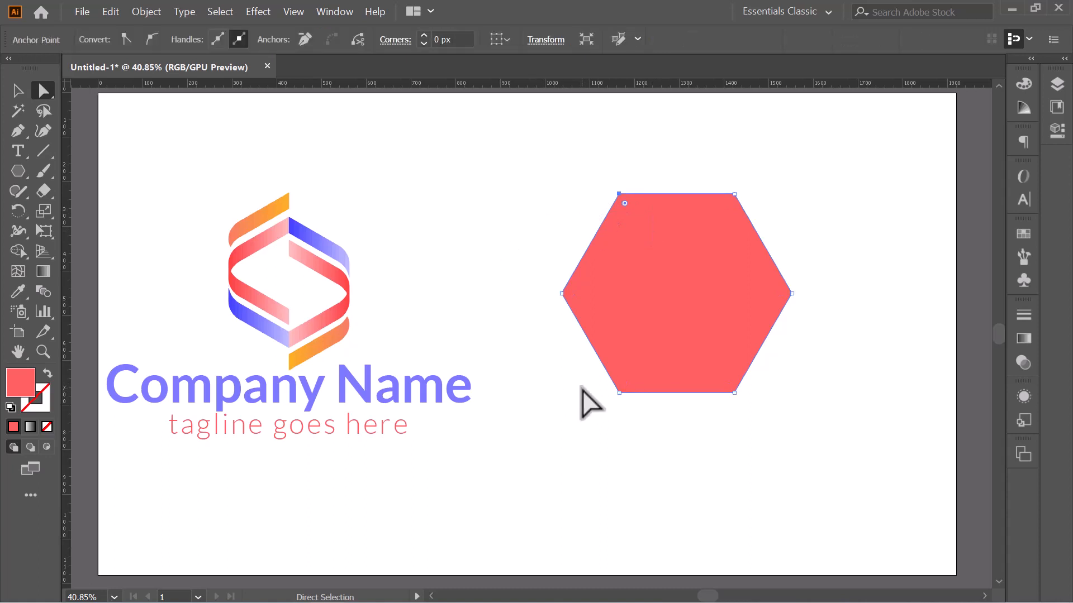
drag(586, 370, 648, 431)
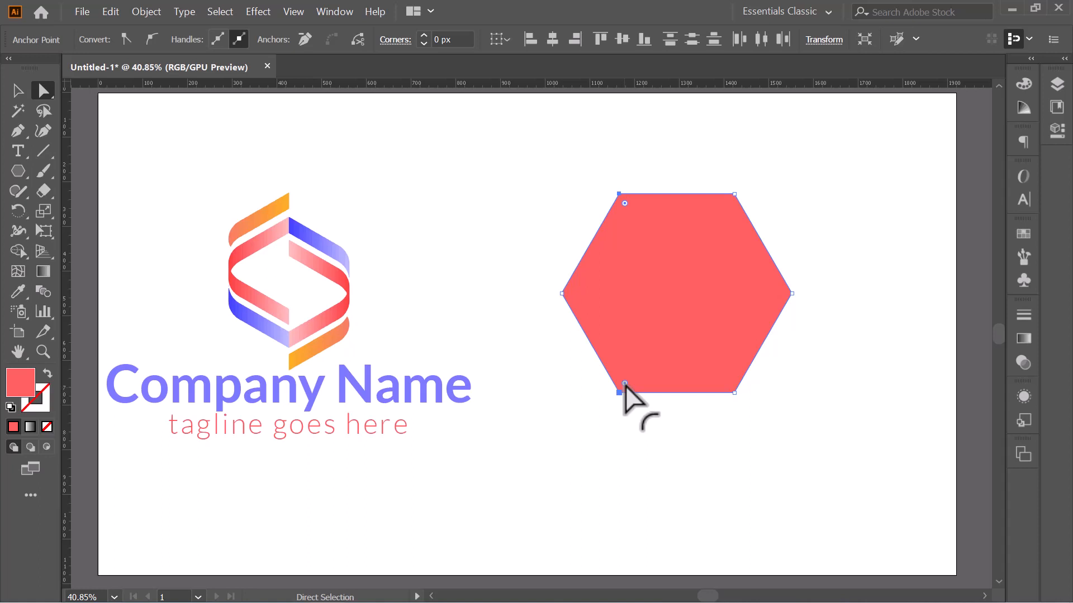
drag(624, 383, 638, 344)
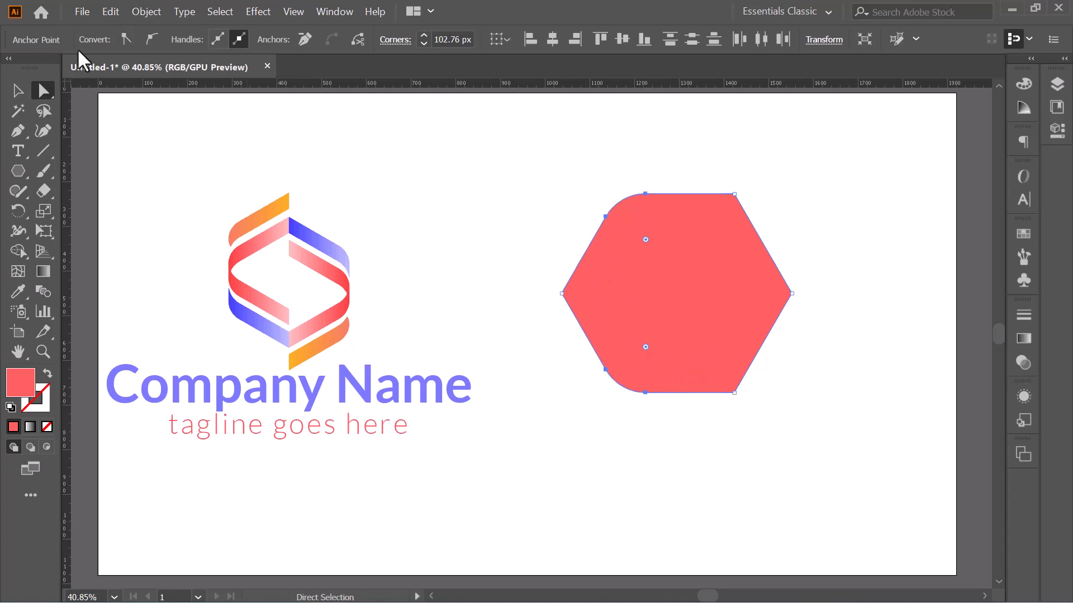
click(17, 90)
click(488, 192)
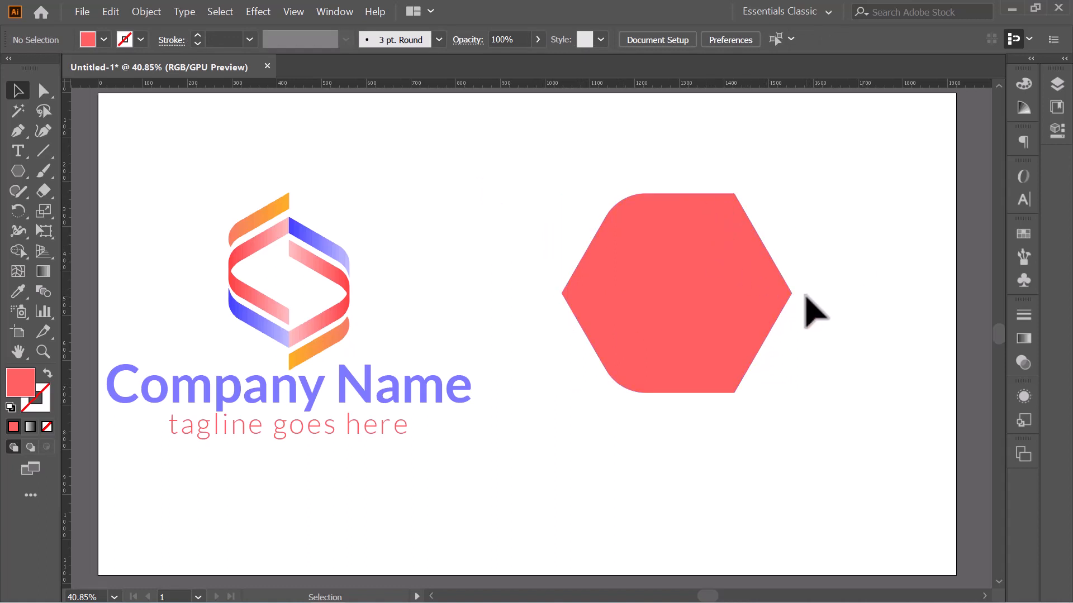
Step: Offset a hexagon copy rightward and Shape-Build away the overlap, leaving a thin curved left strip
click(679, 294)
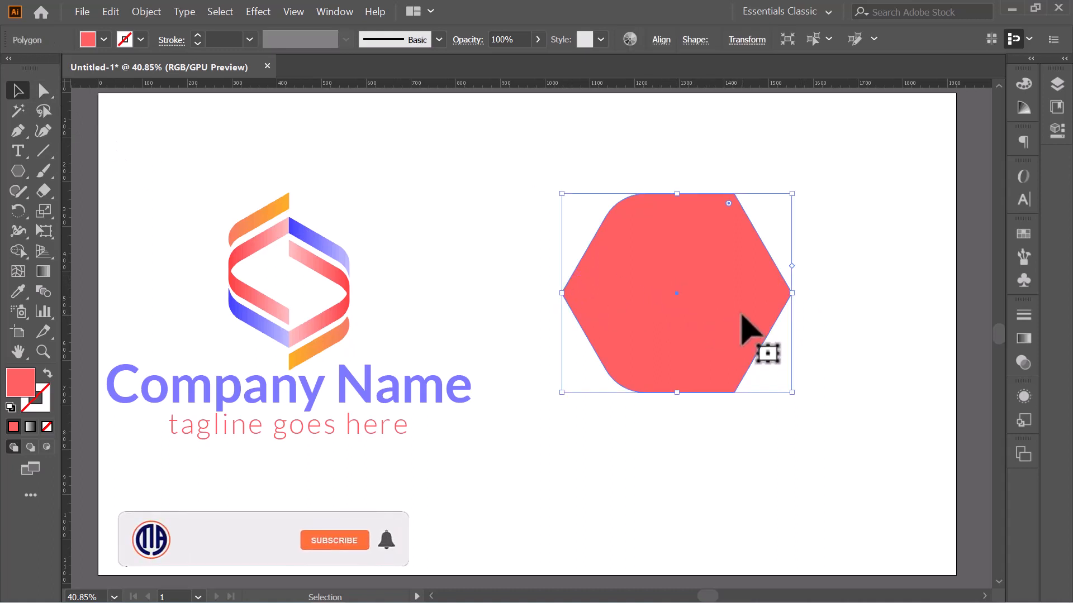
drag(615, 292, 640, 291)
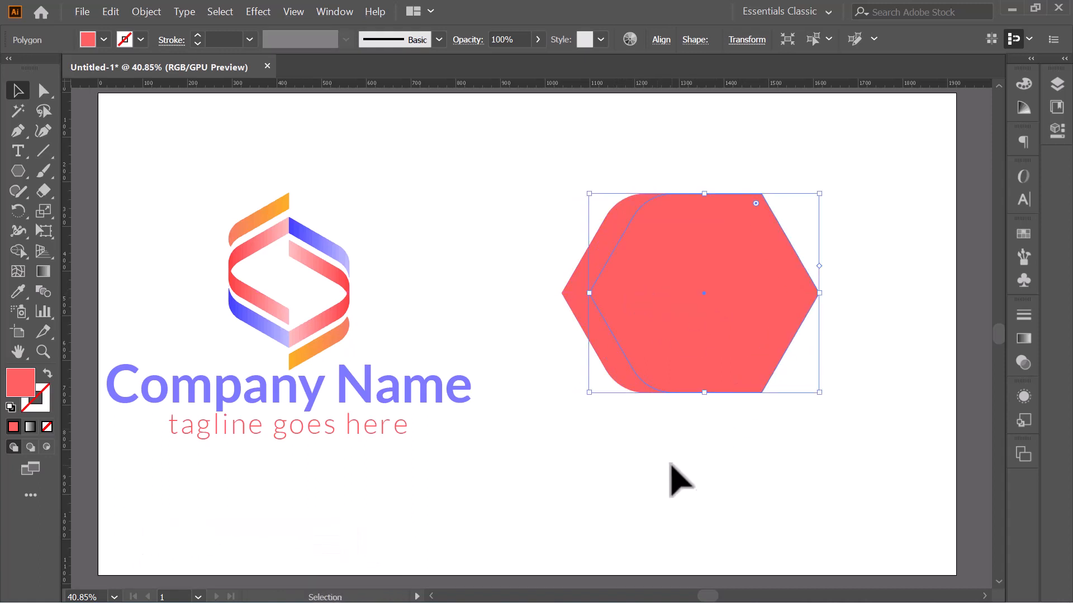
drag(536, 173, 729, 483)
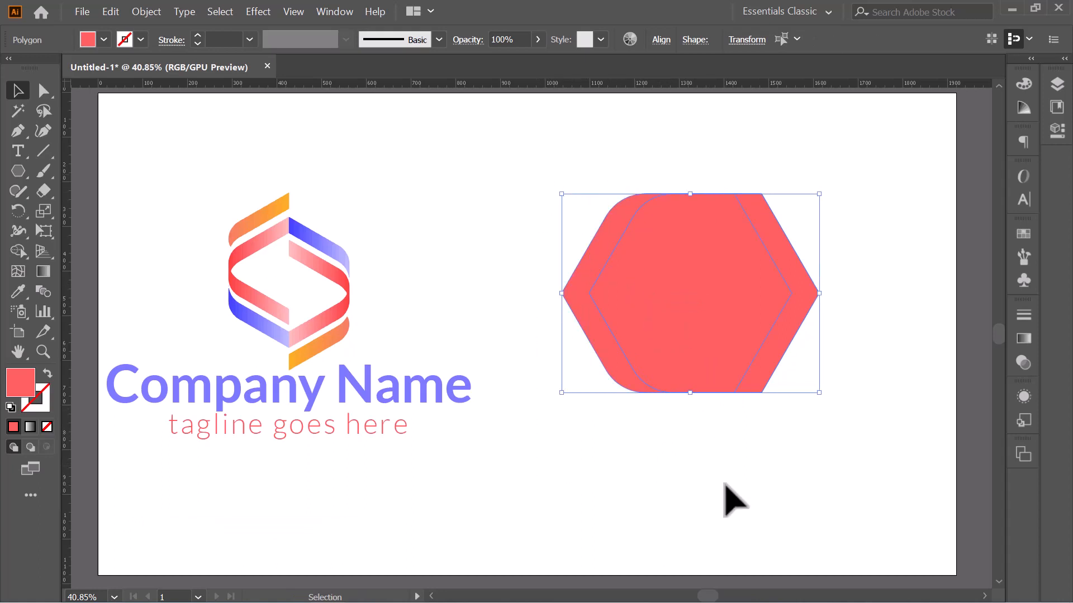
click(17, 251)
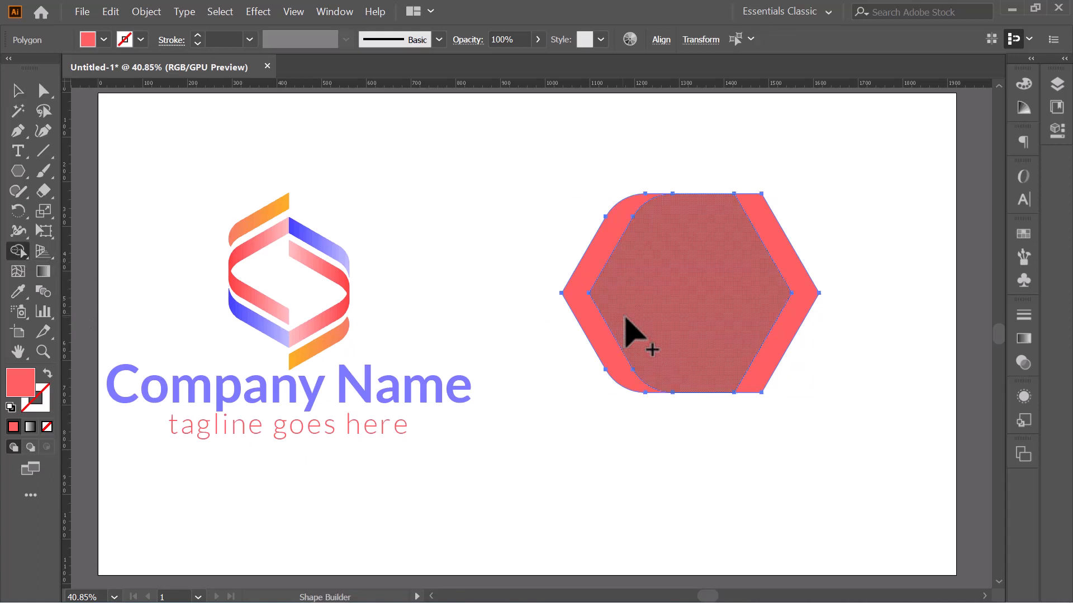
drag(650, 302, 821, 299)
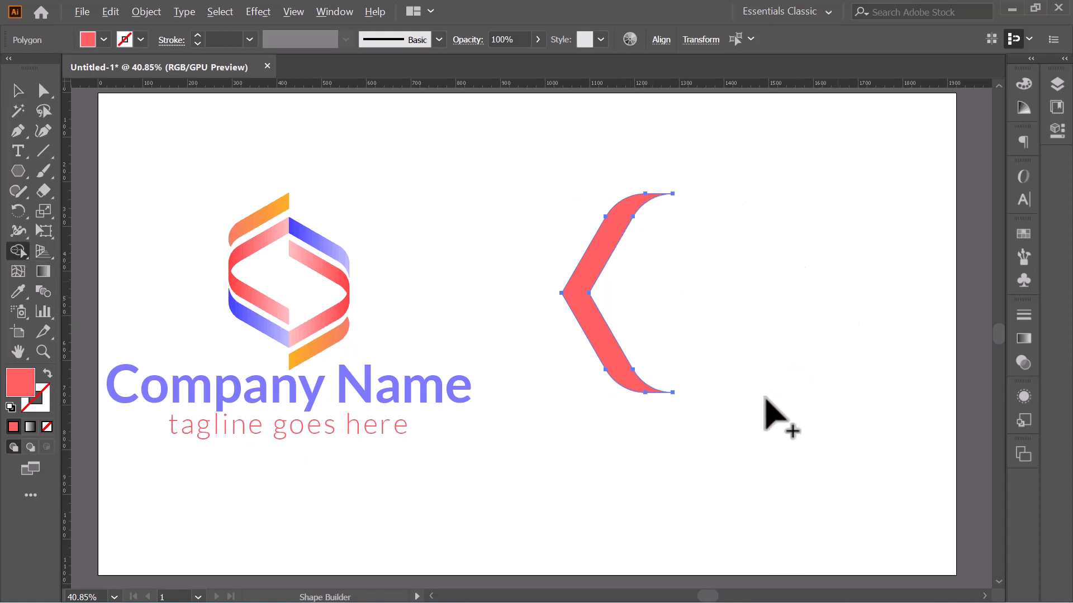
click(17, 92)
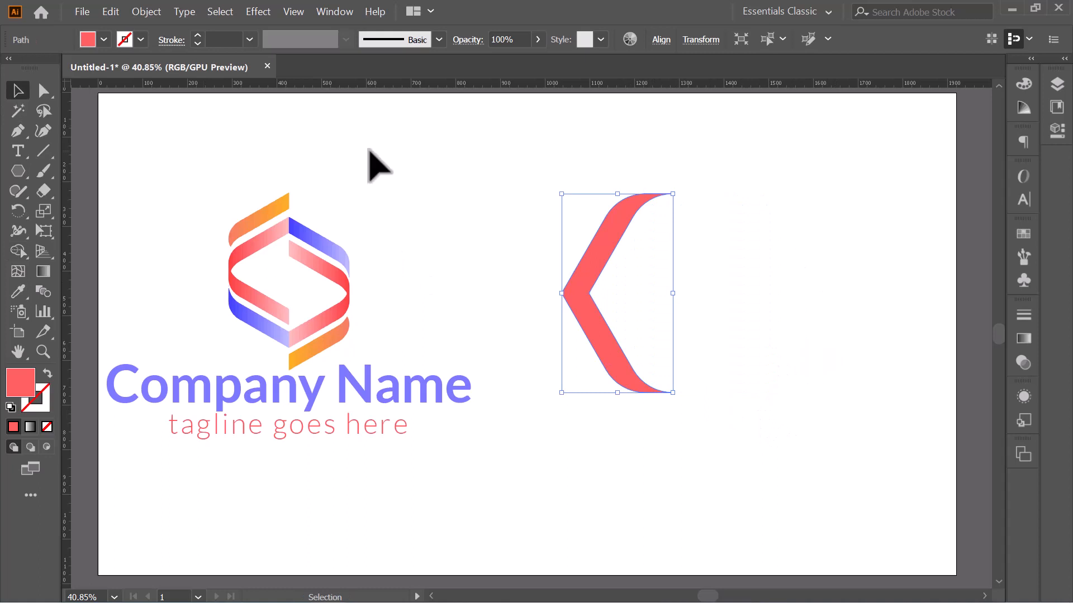
Step: Rotate the red strip 270° to point upward and move it up and right
click(436, 168)
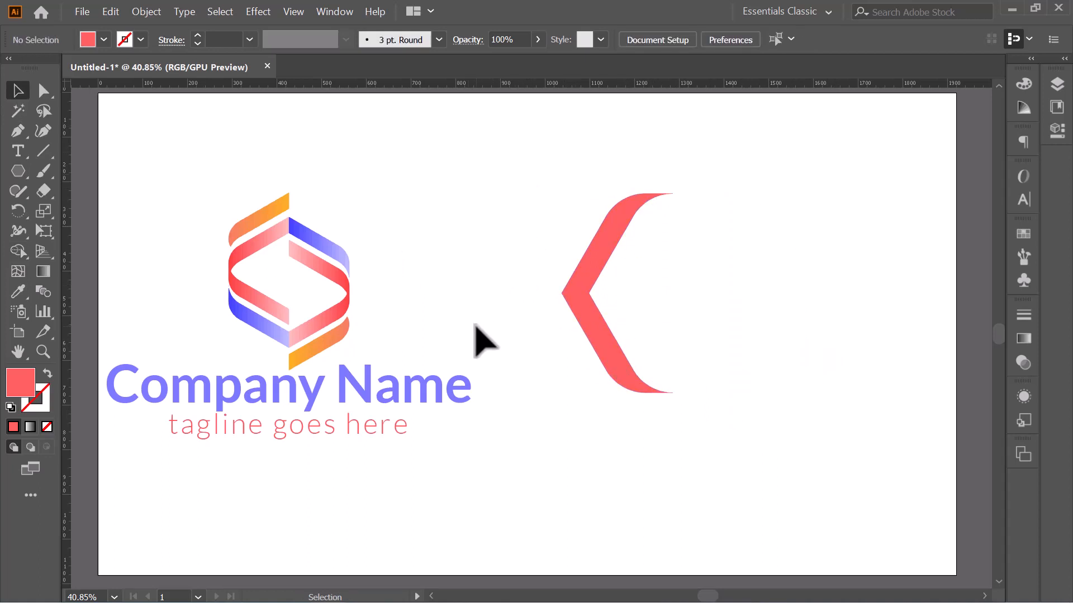
drag(539, 201, 655, 399)
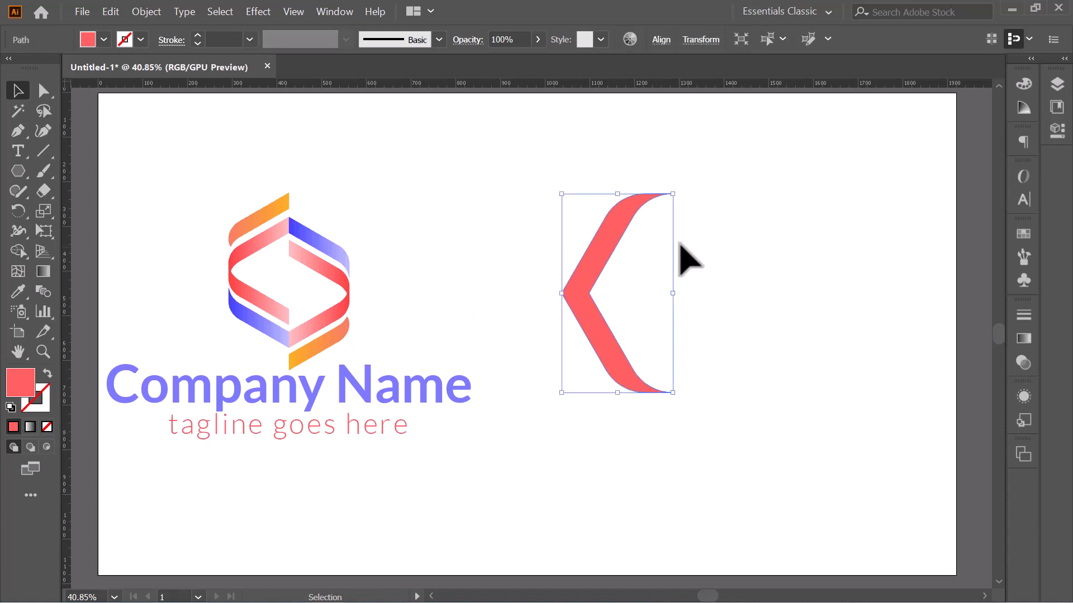
drag(681, 196, 712, 363)
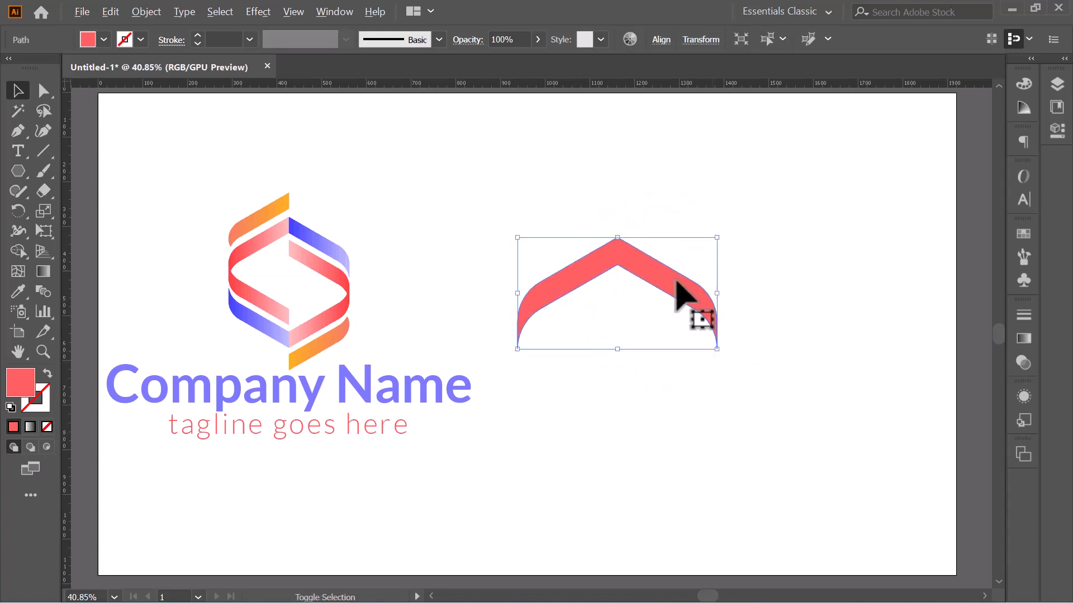
drag(682, 299, 734, 252)
click(799, 246)
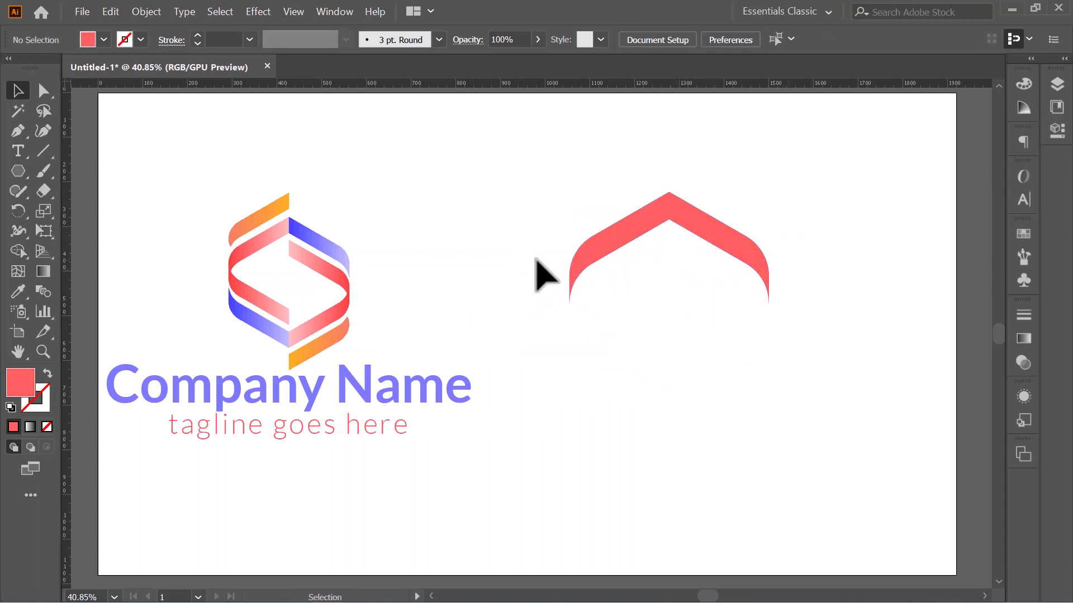
click(50, 149)
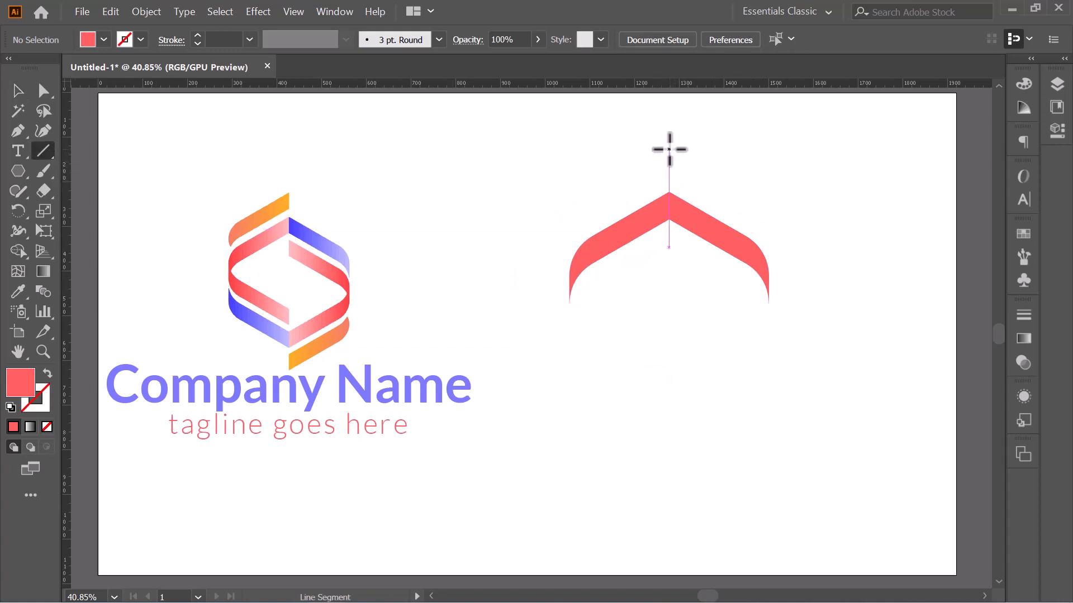
Step: Draw a vertical line through the chevron's apex and select it with the chevron
drag(669, 150, 669, 296)
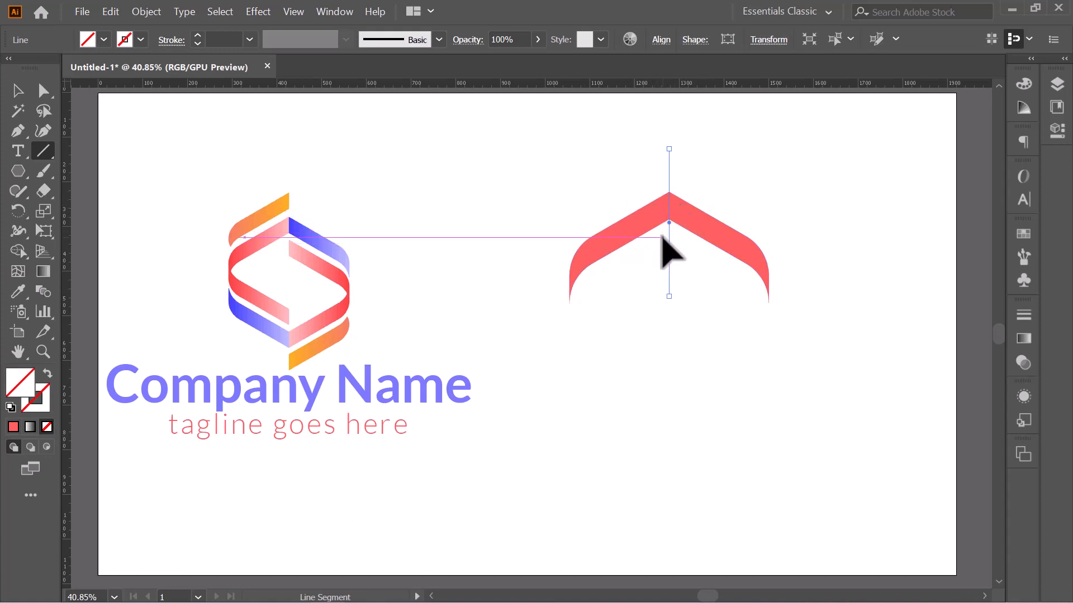
click(294, 12)
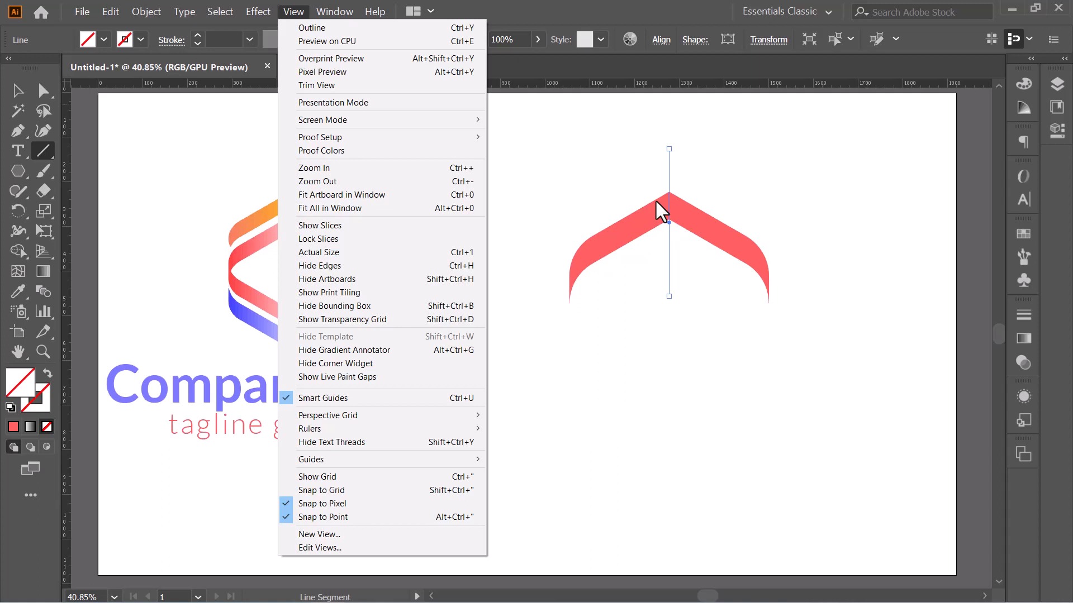
click(11, 91)
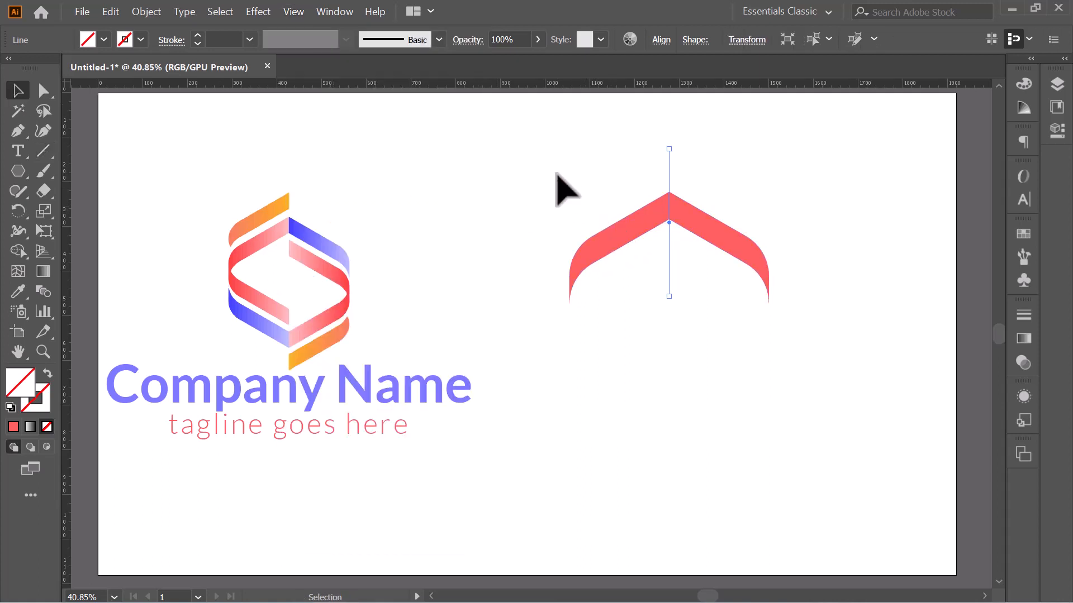
drag(611, 203, 761, 304)
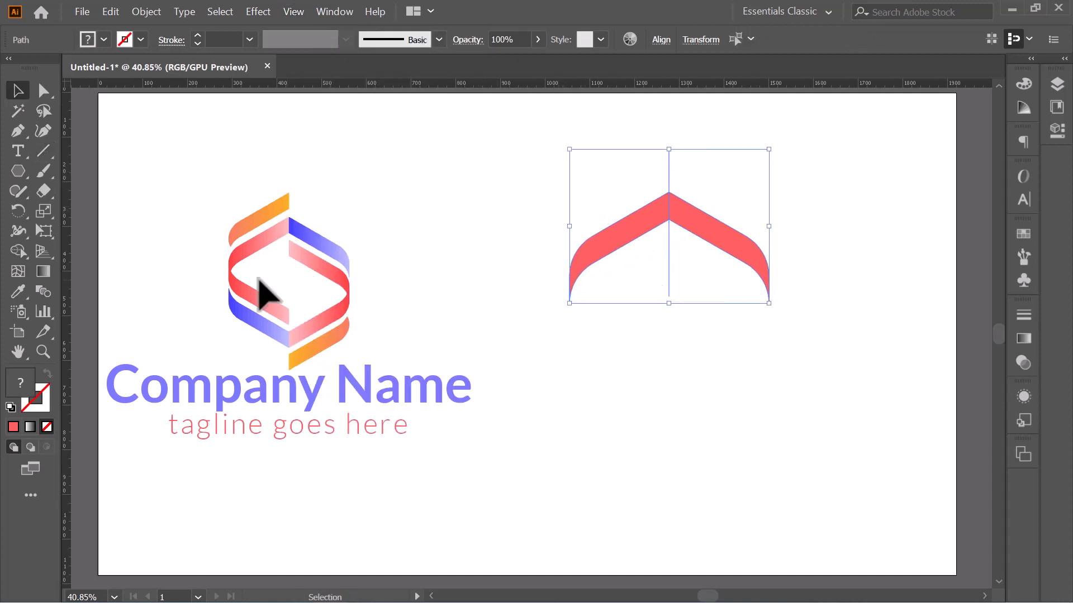
Step: Clear both chevron halves with Shape Builder and rebuild the left half in black
click(20, 249)
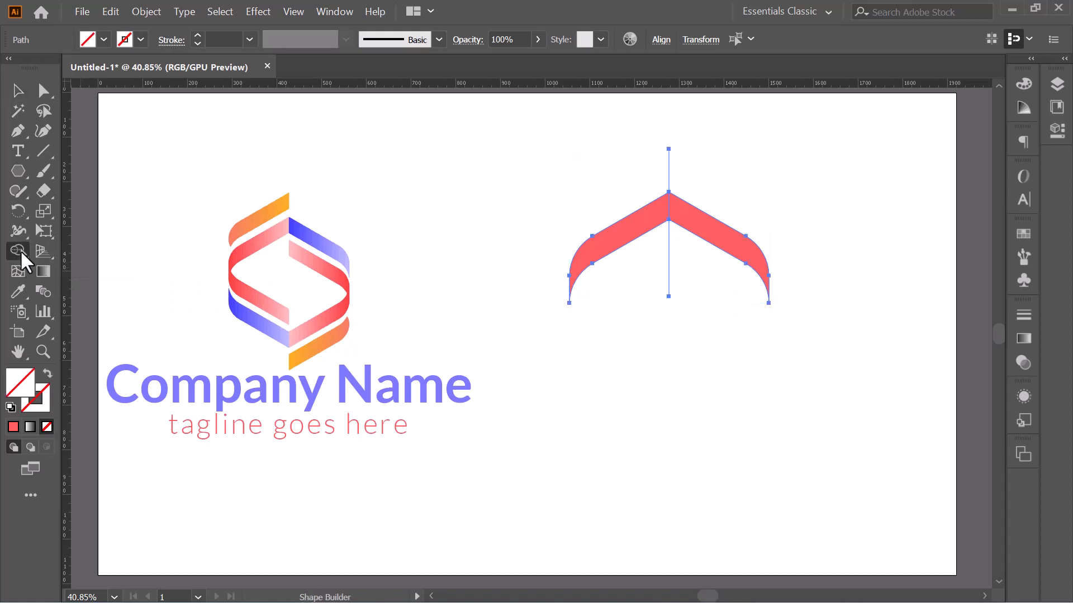
alt+click(632, 226)
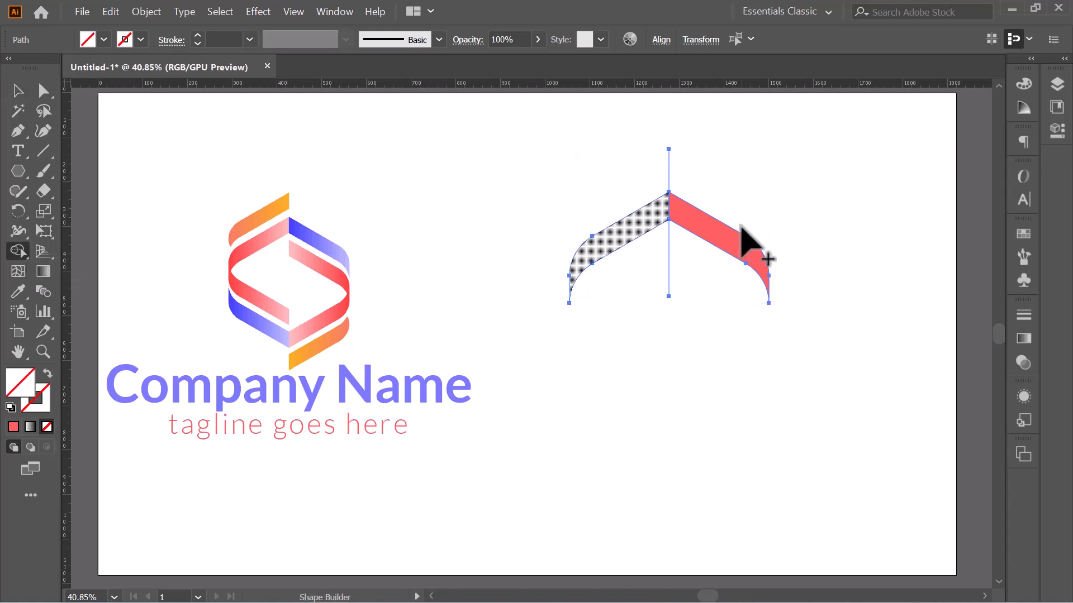
alt+click(713, 229)
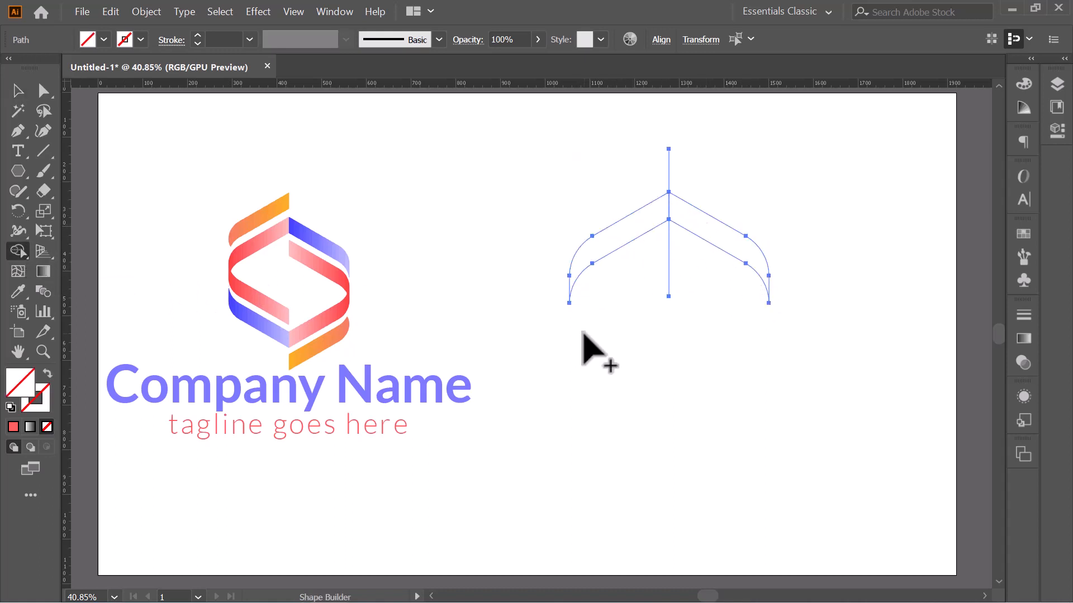
key(v)
click(87, 39)
click(47, 66)
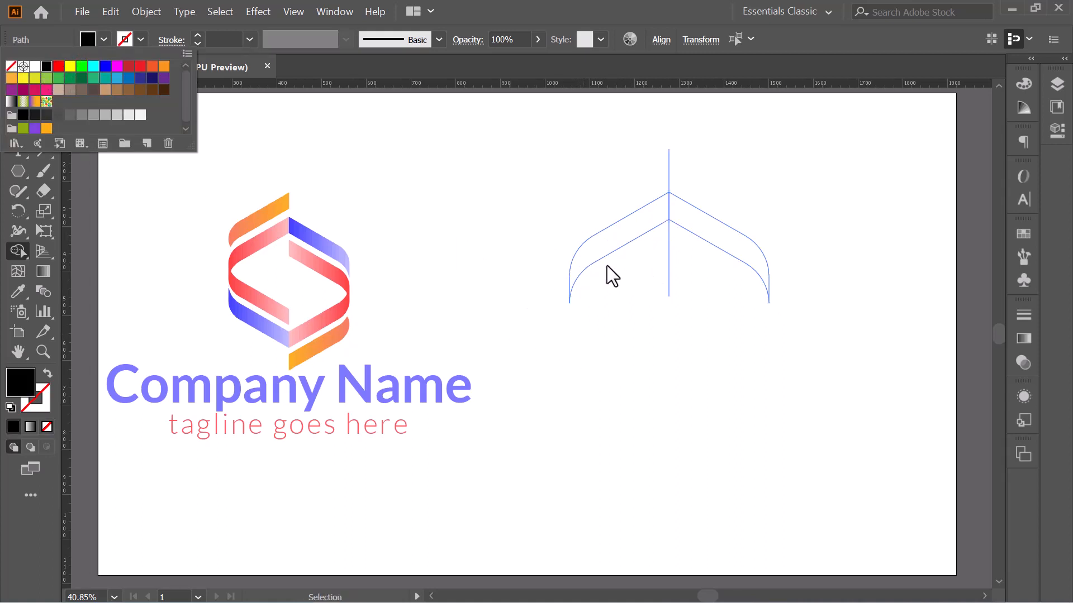
key(shift+m)
click(615, 235)
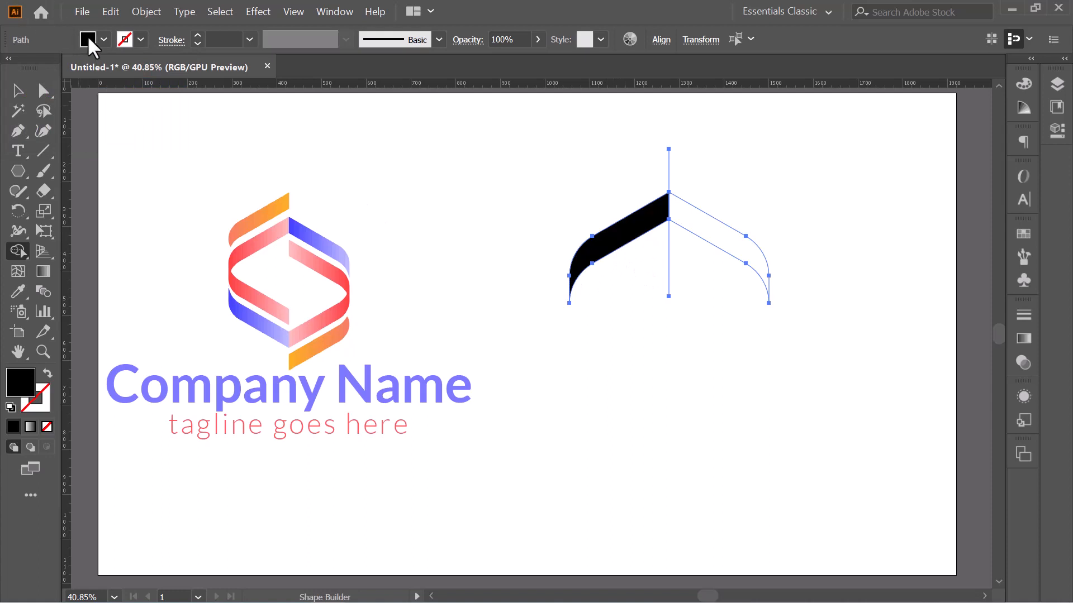
Step: Fill the right half magenta and delete both parts of the vertical divider line
click(93, 40)
click(117, 66)
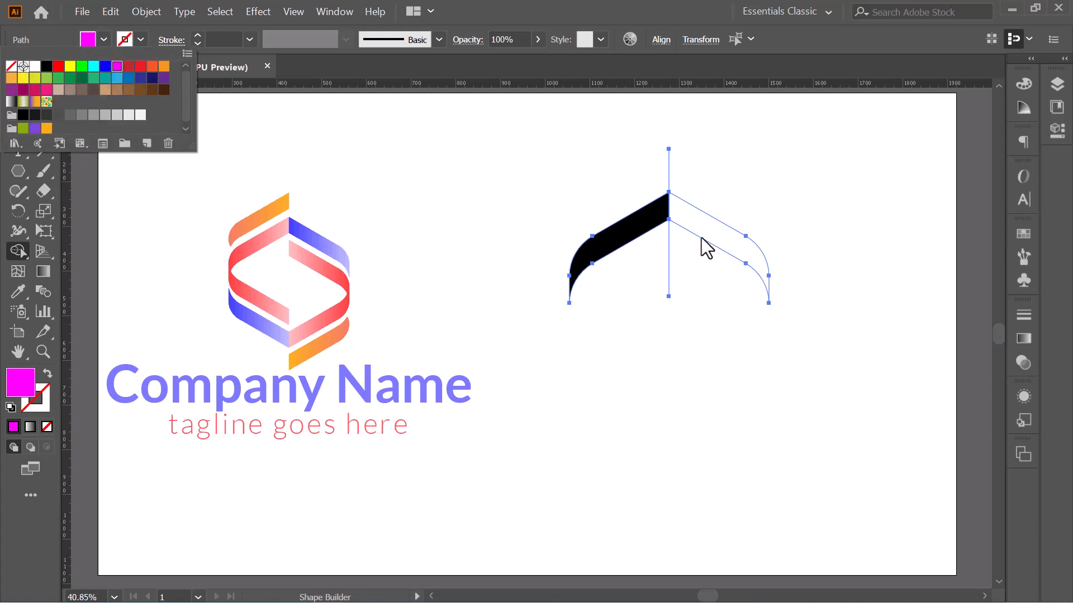
click(718, 244)
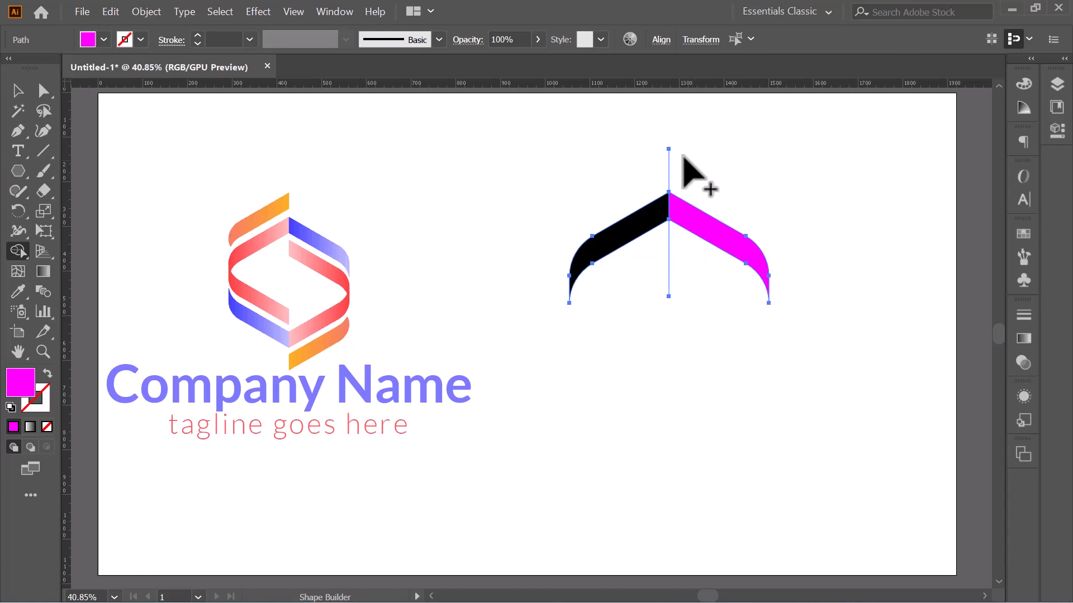
drag(681, 165, 626, 177)
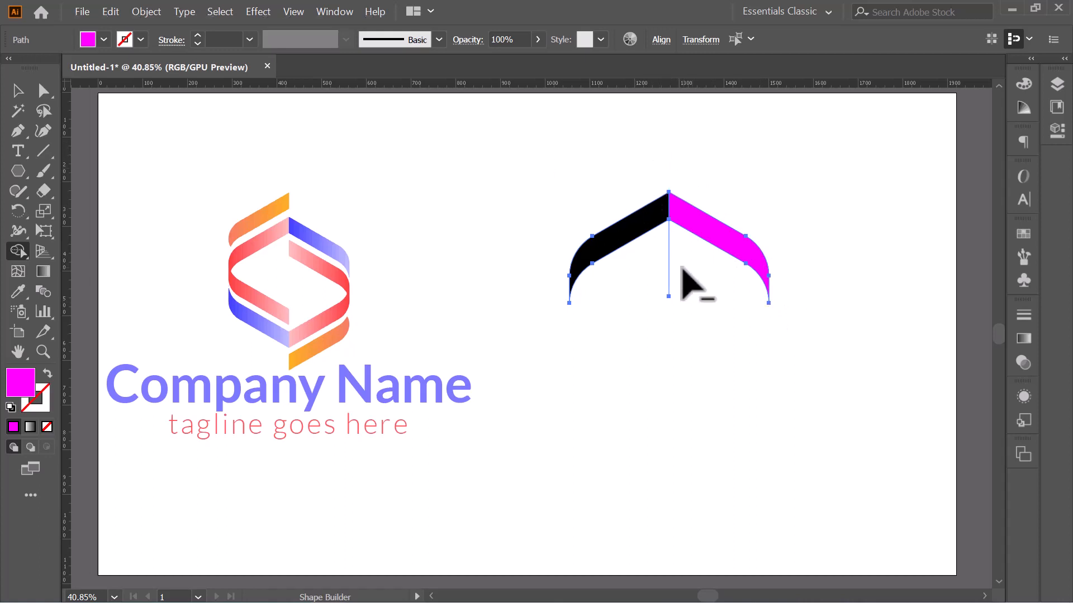
drag(689, 254, 579, 328)
click(27, 89)
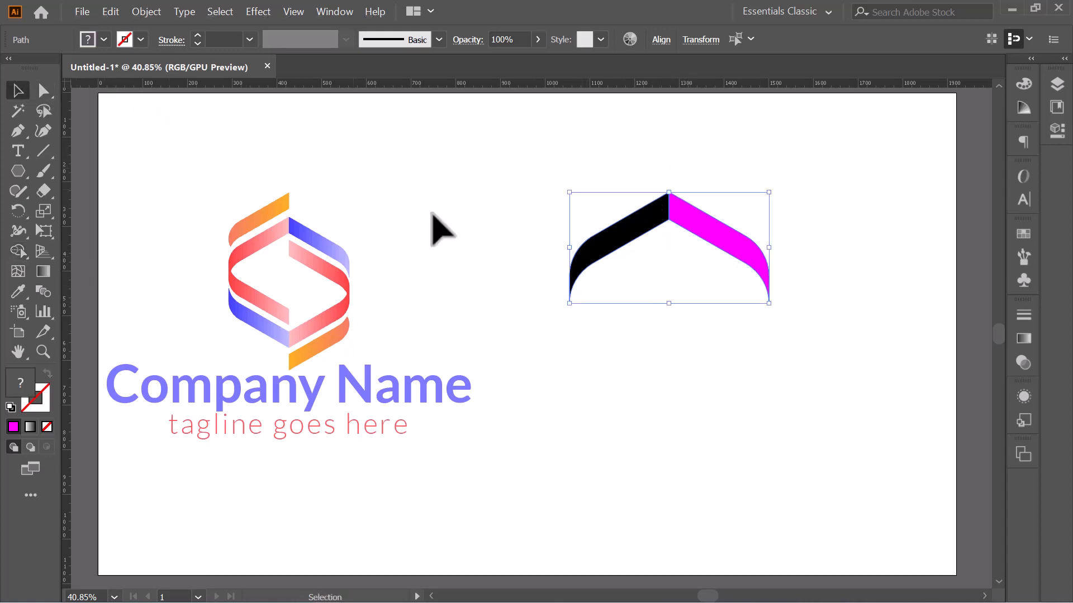
click(445, 230)
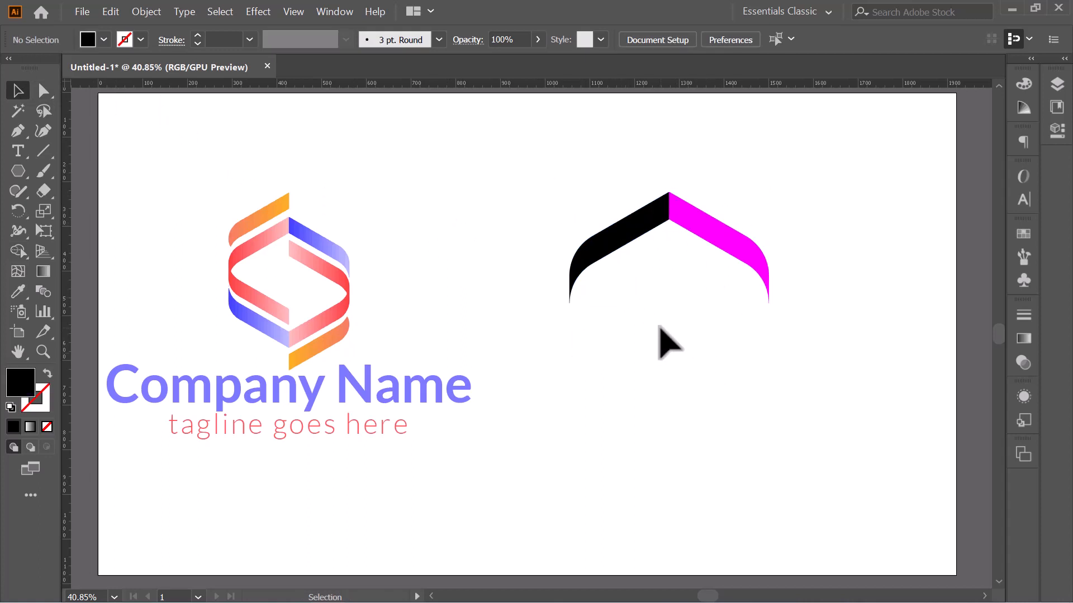
Step: Add a copy of the black half reflected across the horizontal axis
click(624, 242)
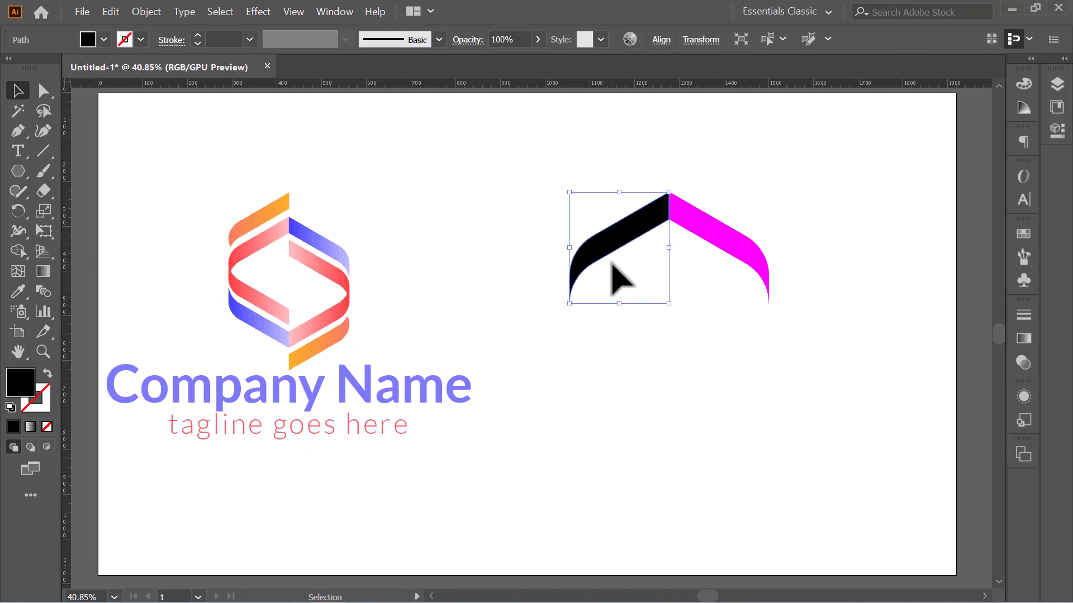
click(21, 210)
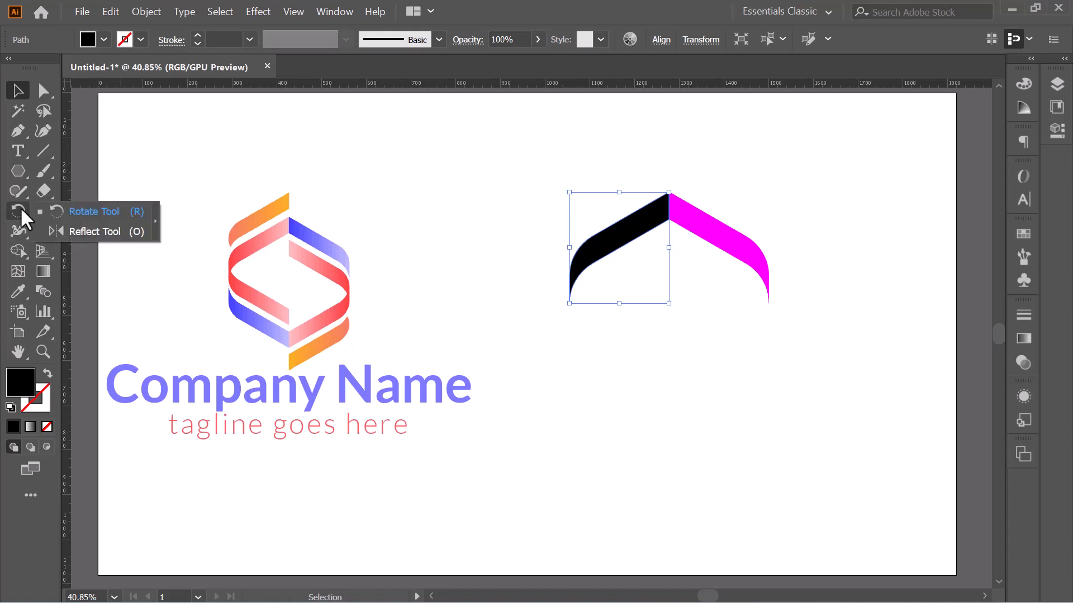
click(54, 226)
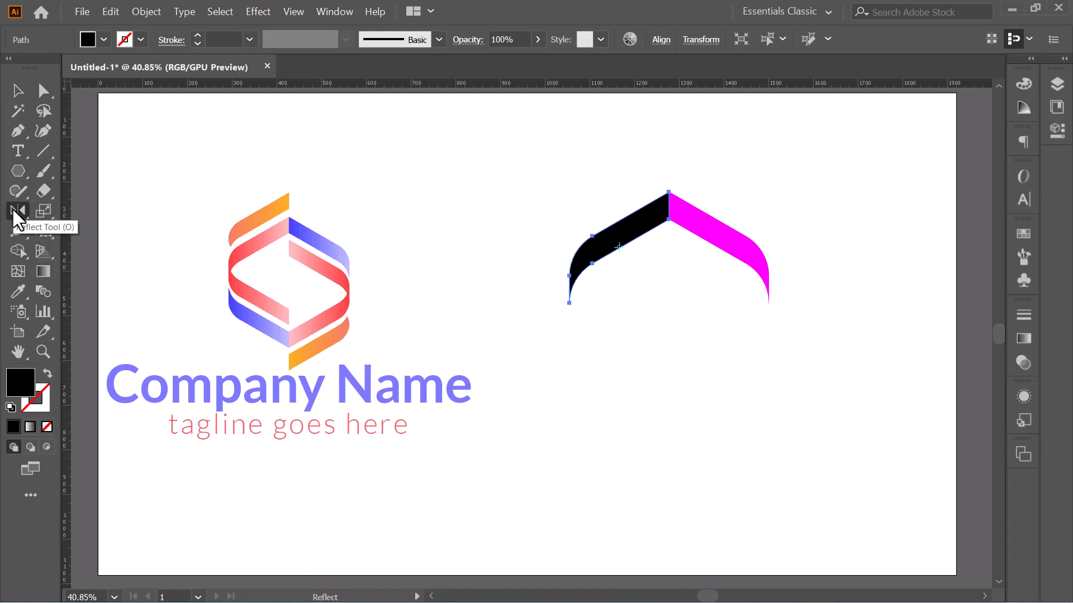
double_click(12, 210)
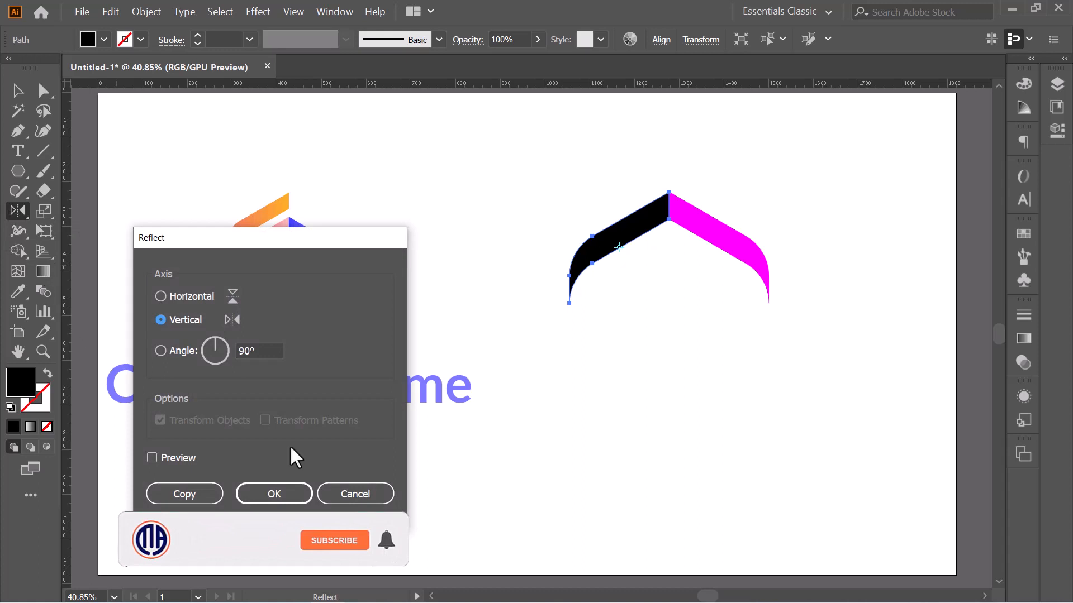
click(163, 454)
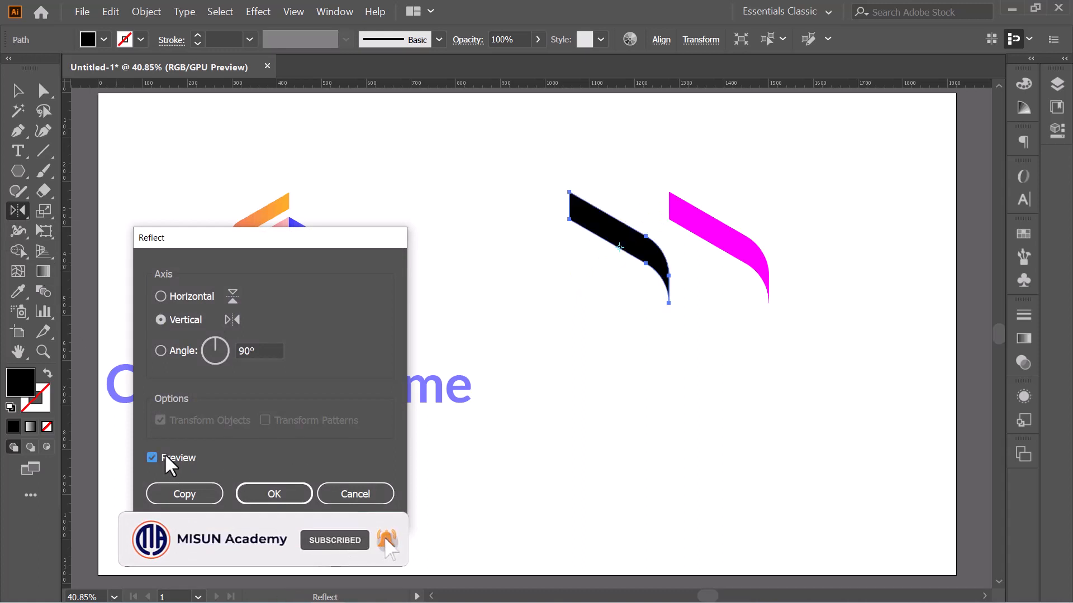
click(175, 297)
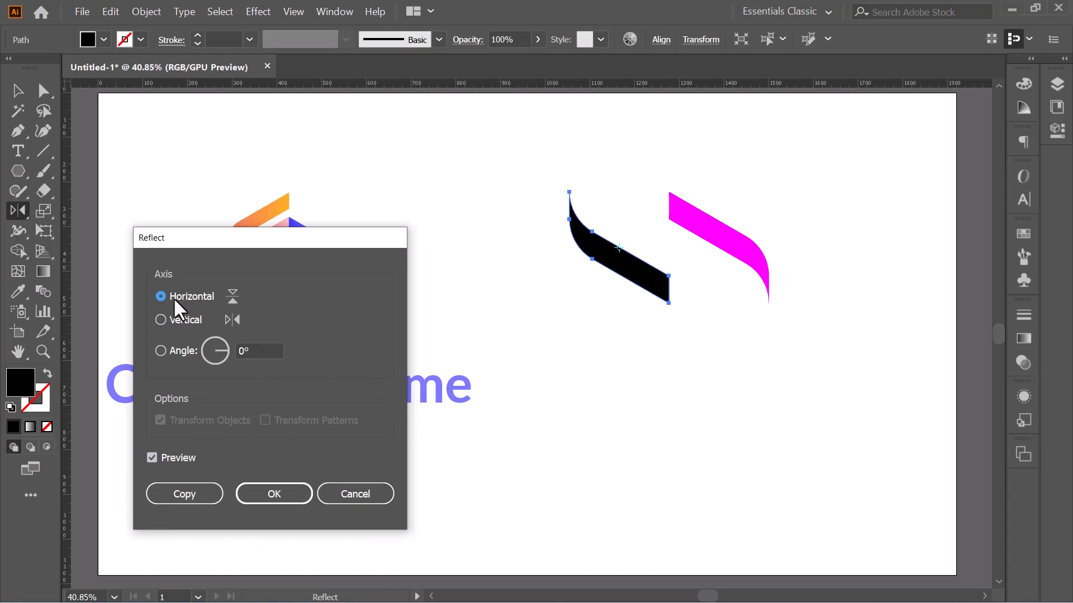
click(168, 491)
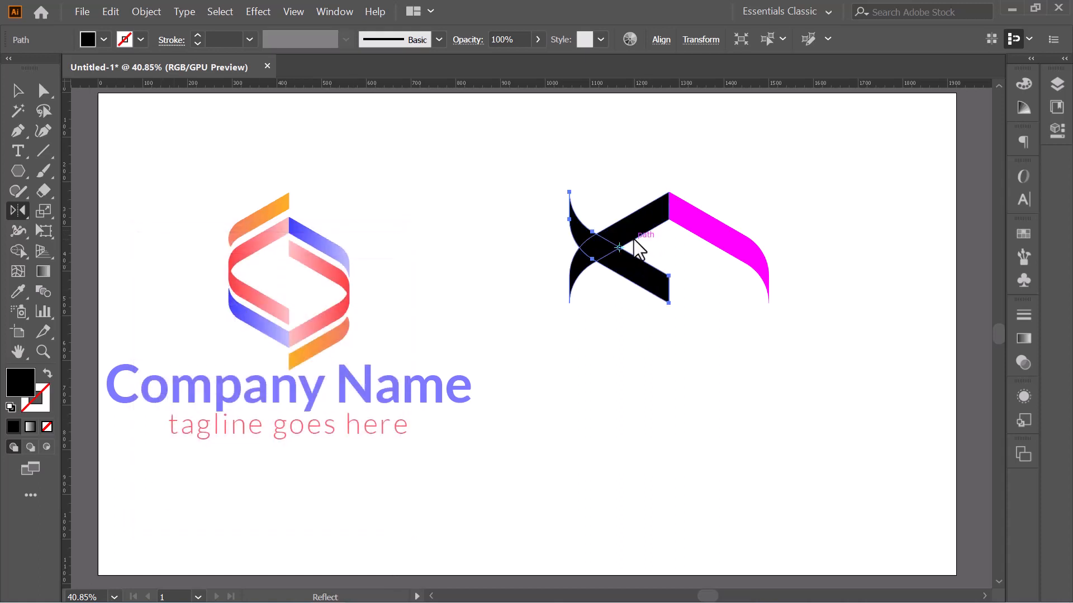
click(17, 92)
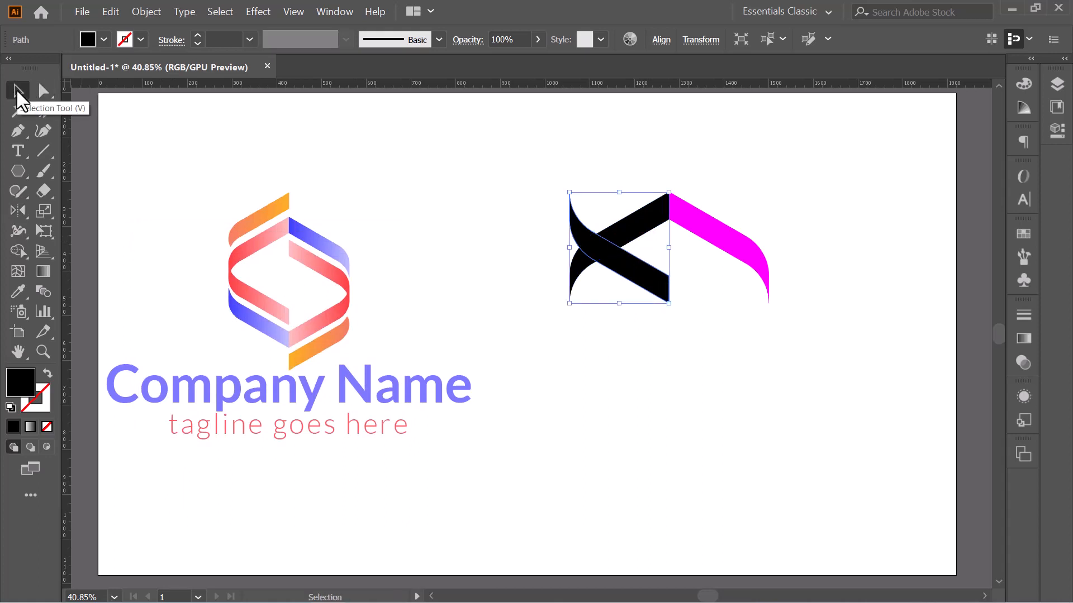
Step: Move the mirrored black strip down, then nudge it slightly back up
key(ctrl+plus)
key(ctrl+plus)
key(ctrl+plus)
key(ctrl+plus)
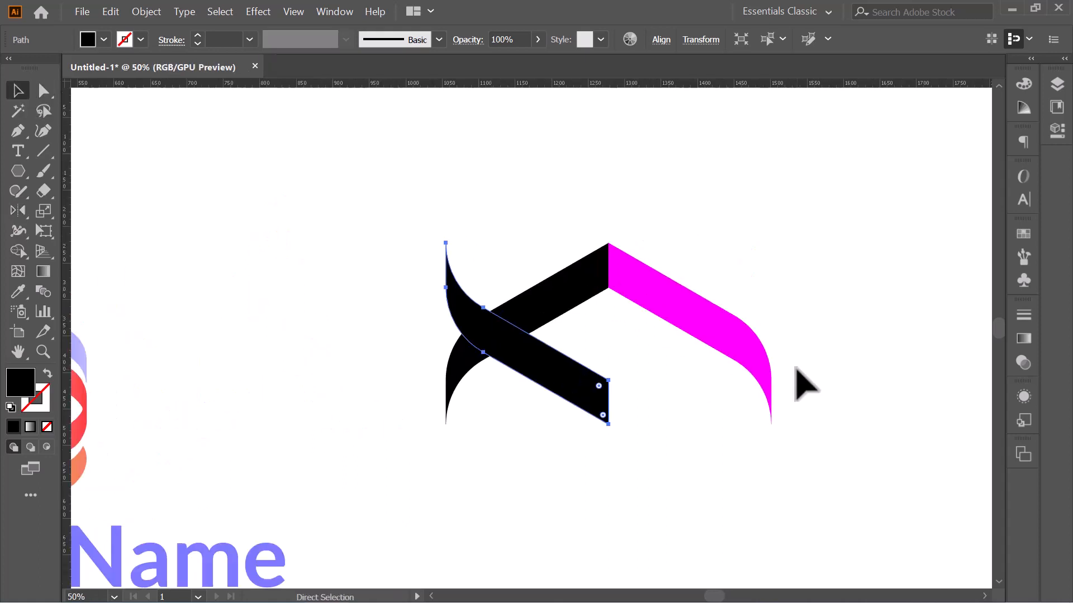
drag(796, 369, 736, 254)
drag(505, 249, 515, 570)
click(714, 510)
scroll(785, 431, down, 1)
scroll(785, 430, down, 1)
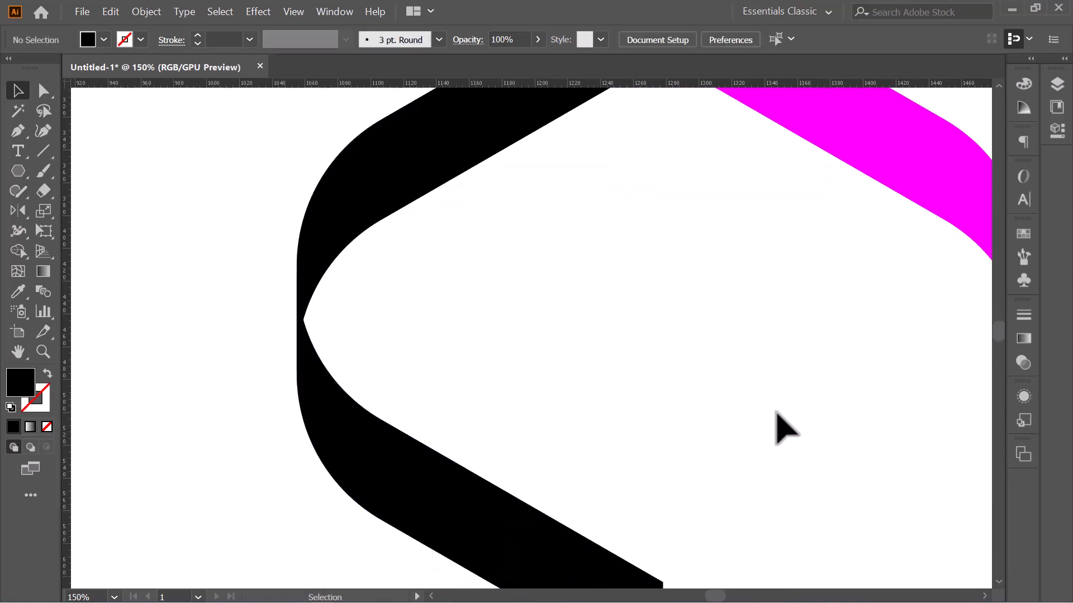
drag(400, 435, 366, 405)
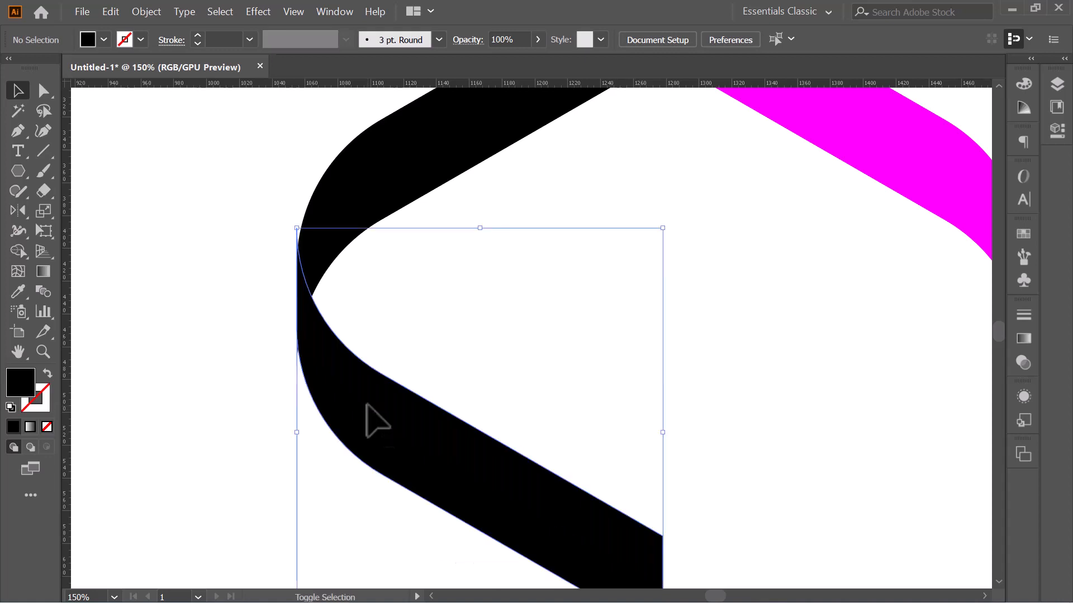
click(733, 314)
scroll(733, 314, down, 1)
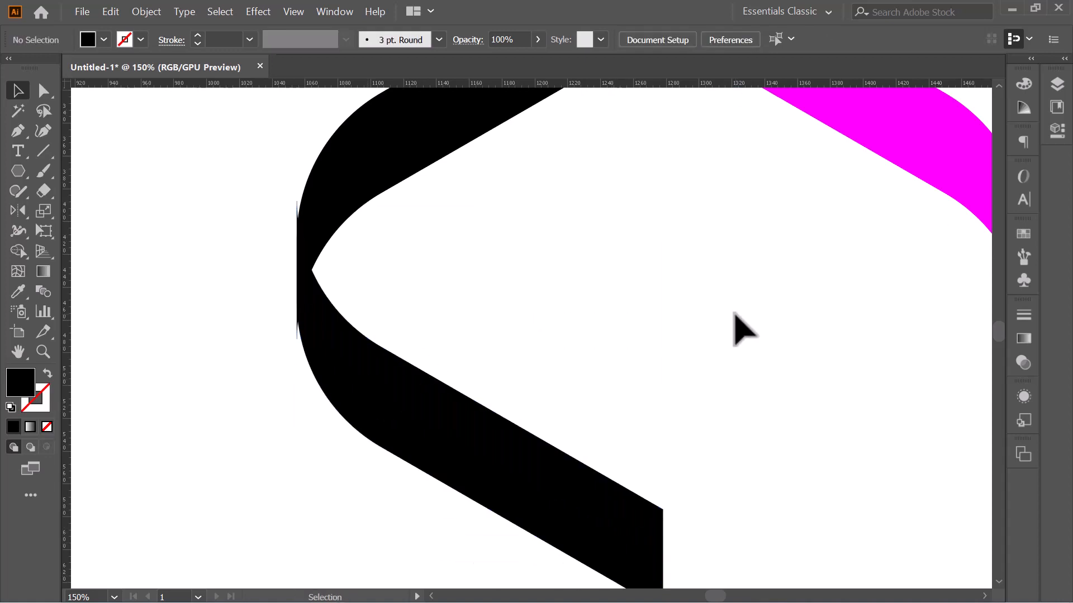
scroll(735, 328, up, 1)
Step: Trim the overlap slivers at the bend with Shape Builder, merging the black strips into one bracket
drag(230, 202, 421, 429)
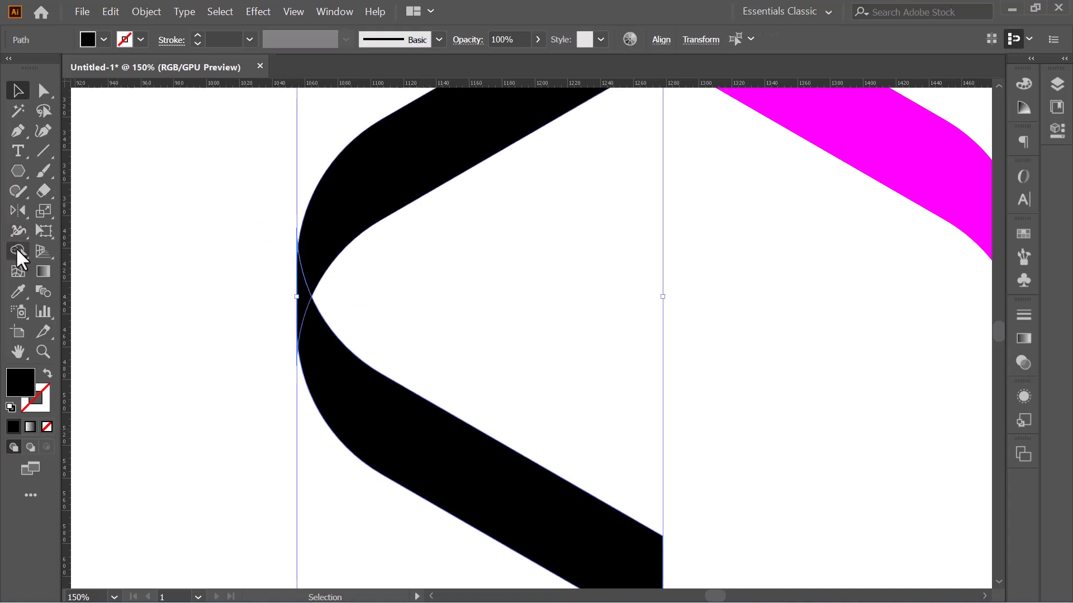
click(17, 250)
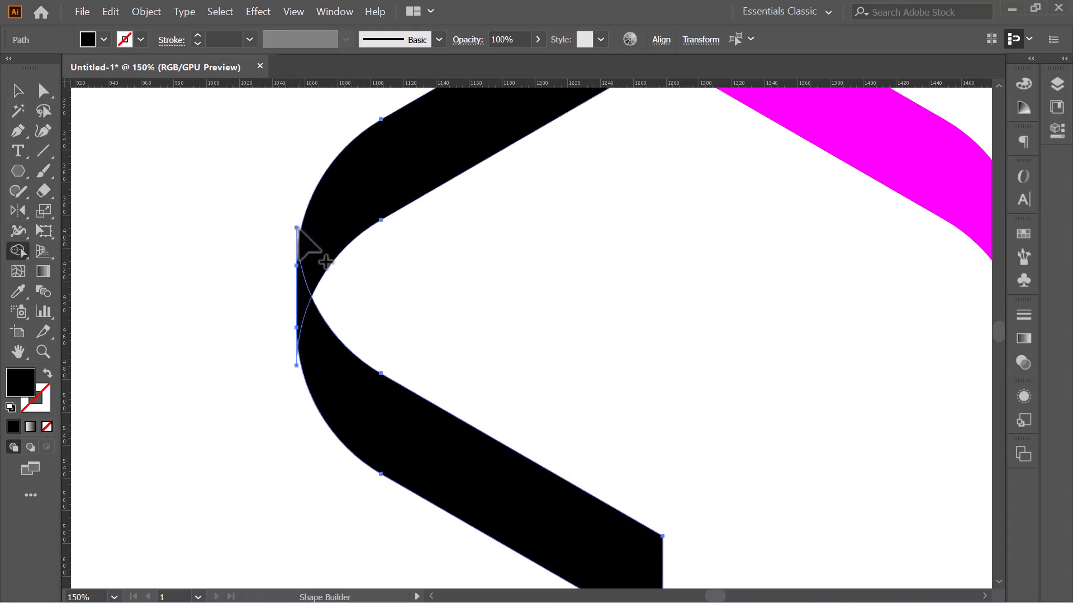
alt+drag(298, 230, 131, 303)
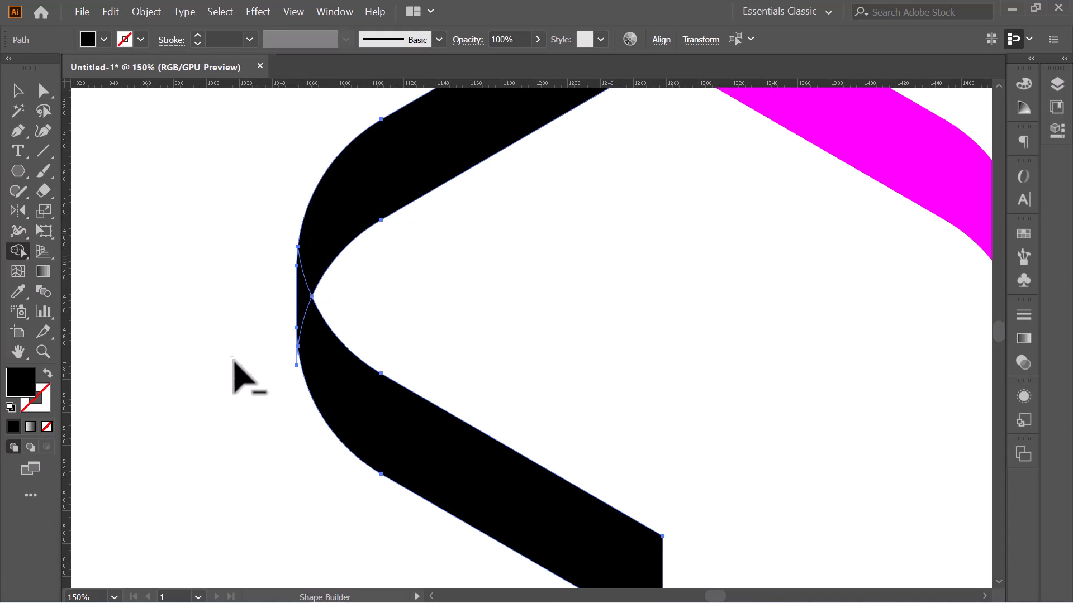
alt+click(297, 371)
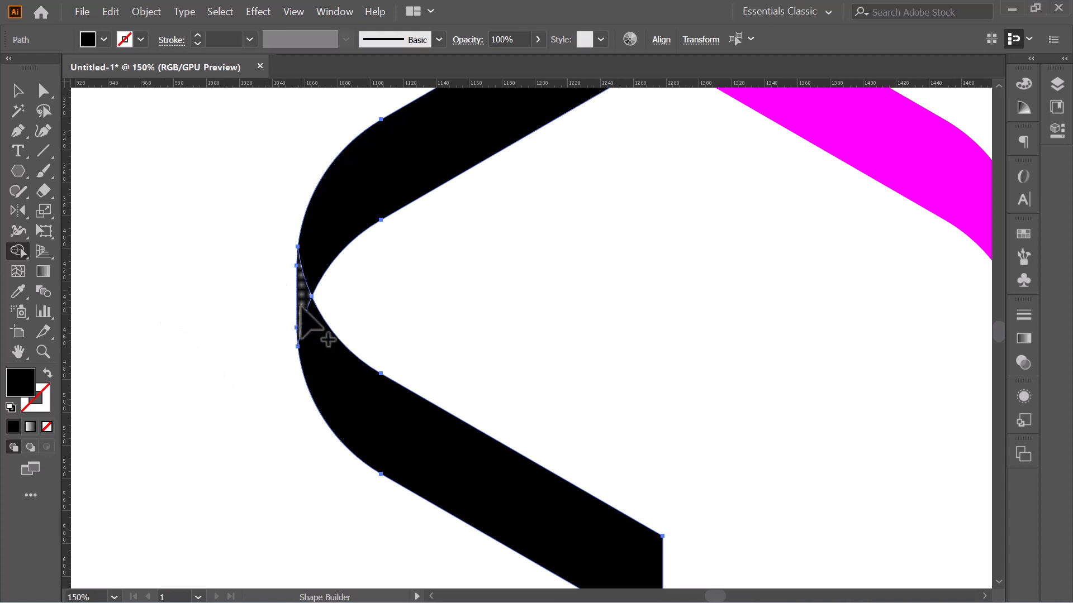
click(310, 258)
scroll(130, 263, up, 1)
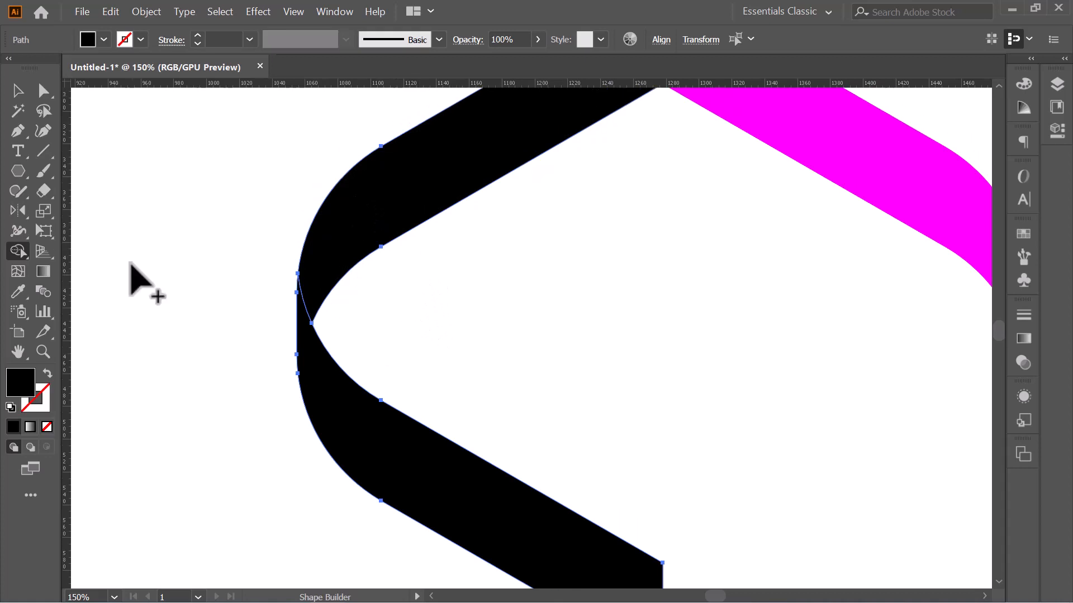
click(18, 90)
click(163, 263)
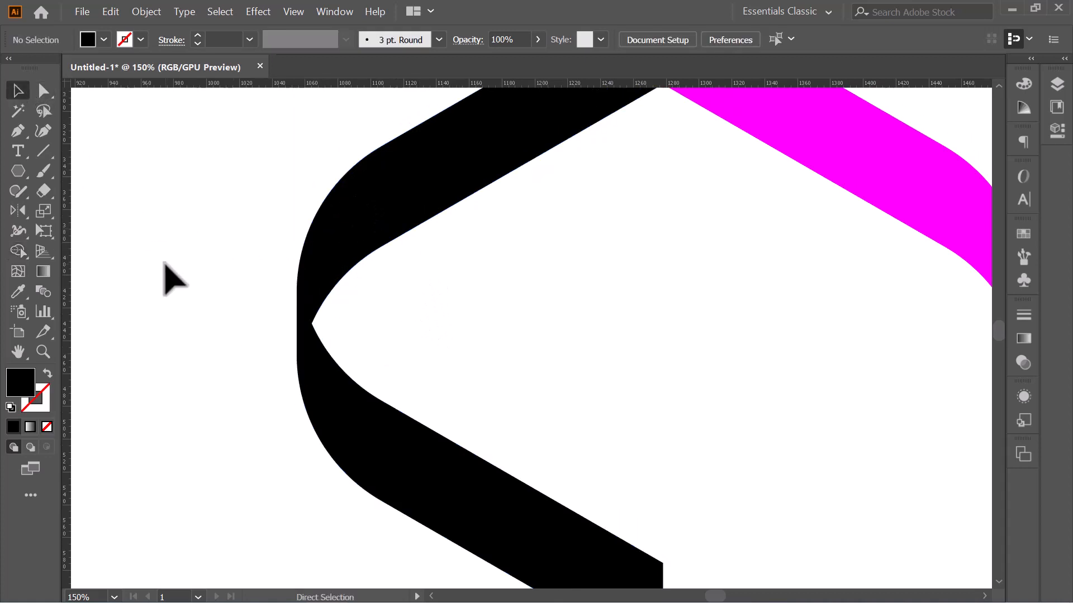
key(ctrl+minus)
key(ctrl+minus)
key(ctrl+minus)
key(ctrl+minus)
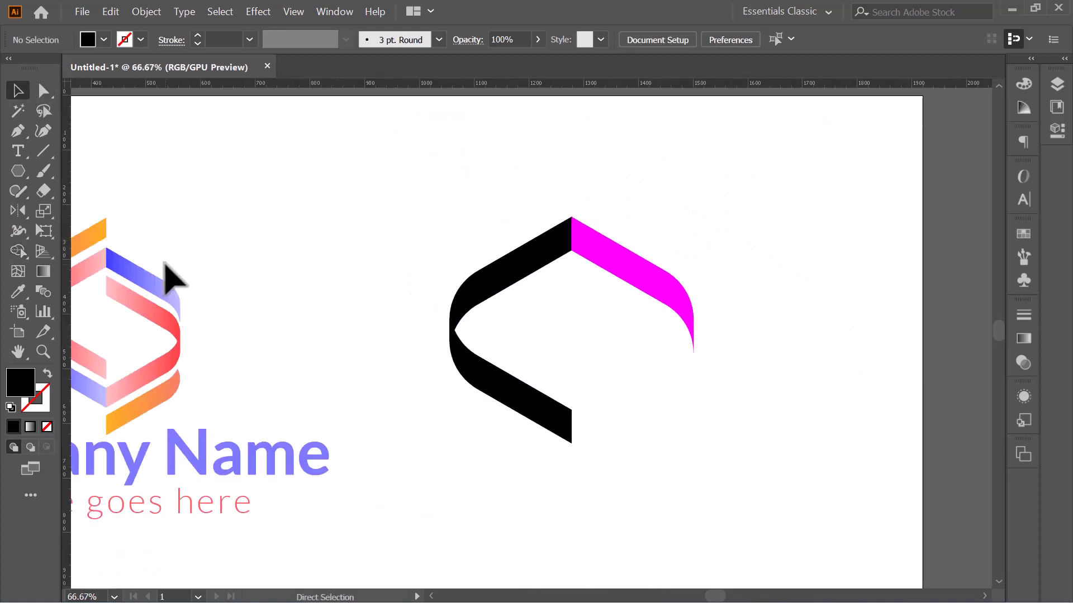
Step: Fill the lower black ribbon segment with blue from the Fill swatches
drag(384, 315, 398, 292)
click(512, 349)
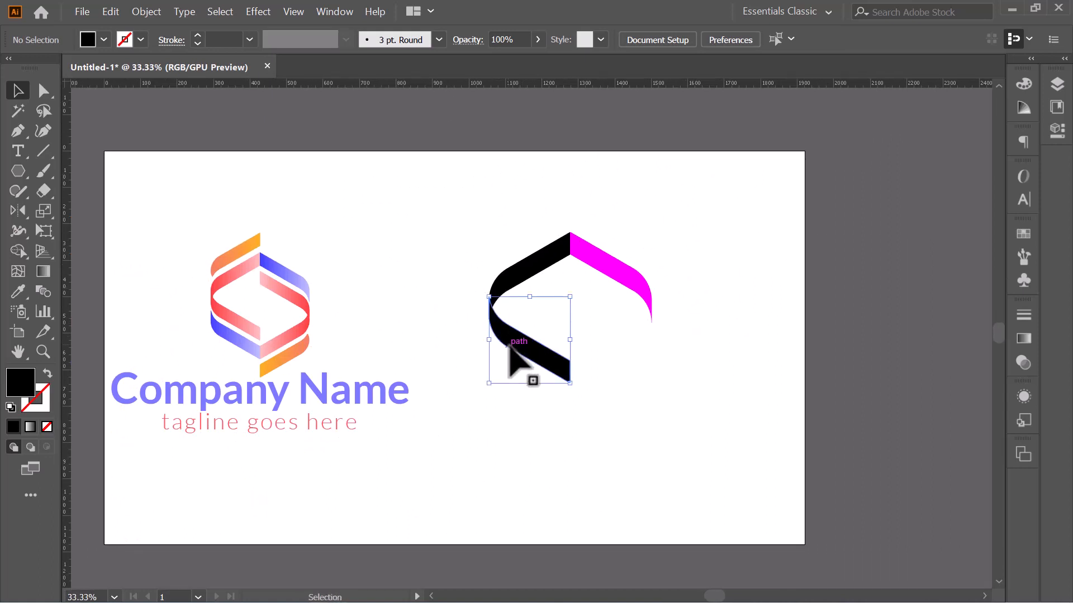
click(82, 41)
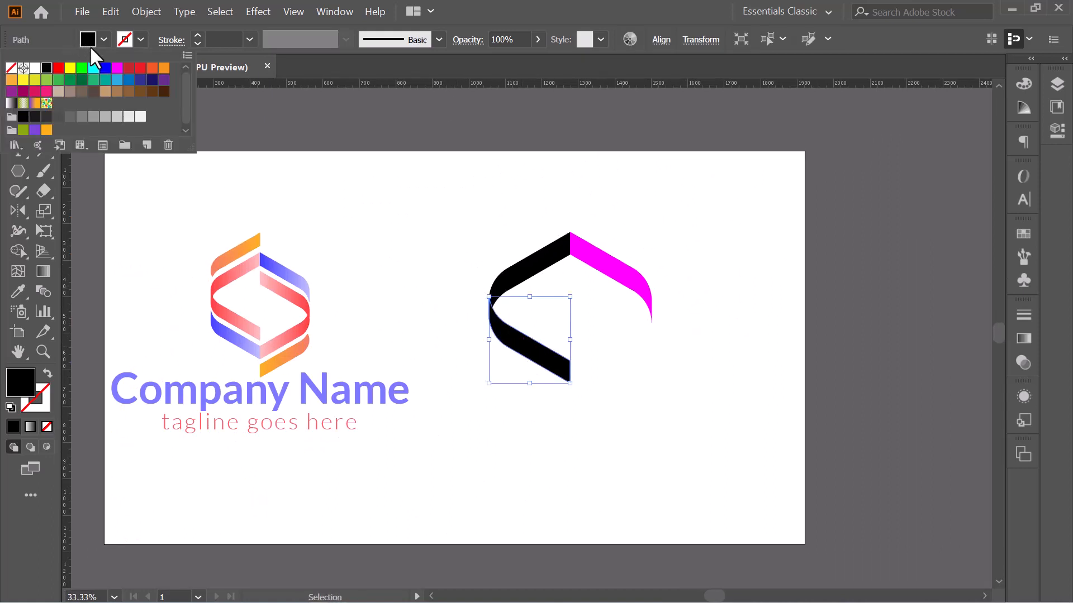
click(105, 68)
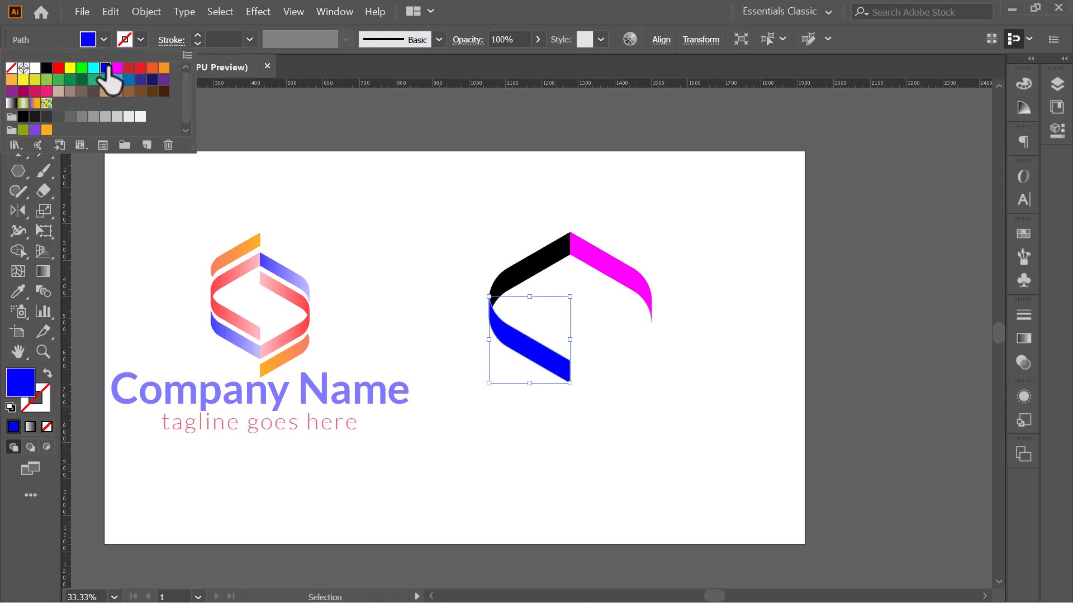
click(420, 271)
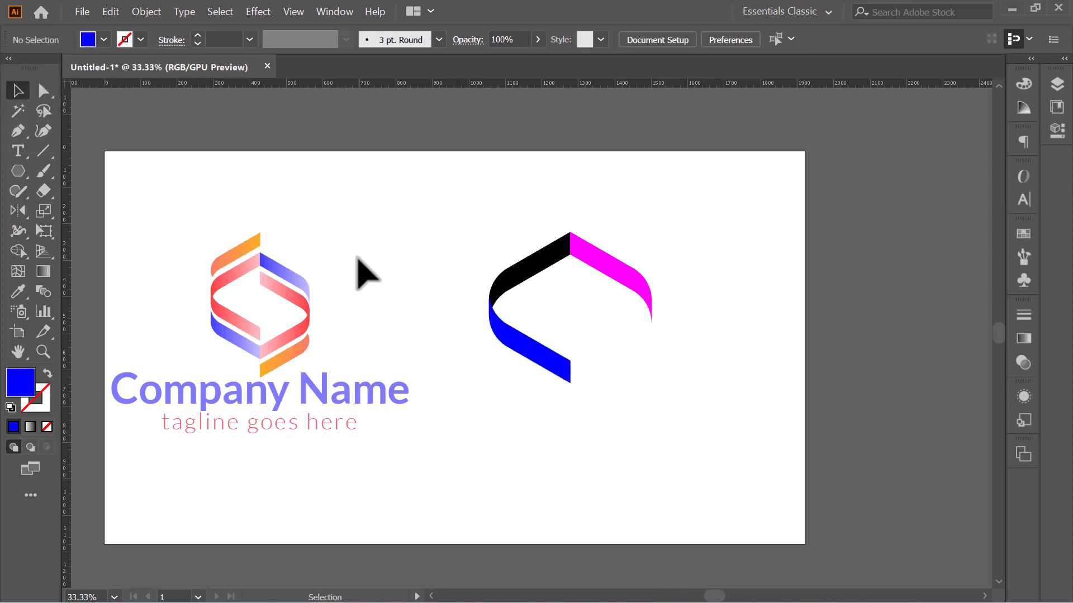
Step: Group the black, magenta and blue segments into one object and copy the group
drag(447, 204, 700, 410)
key(a)
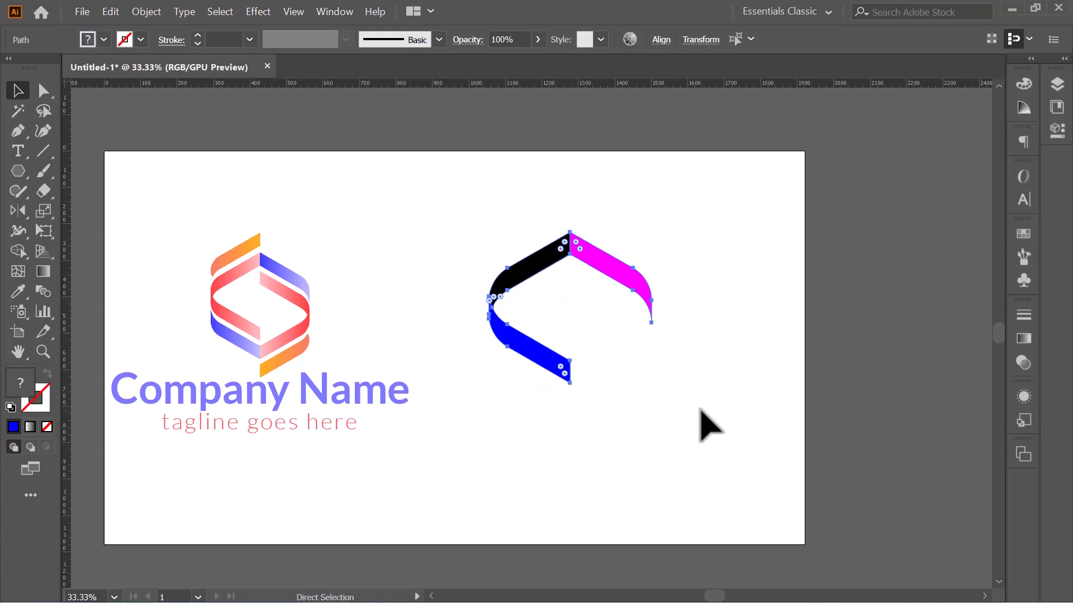
key(v)
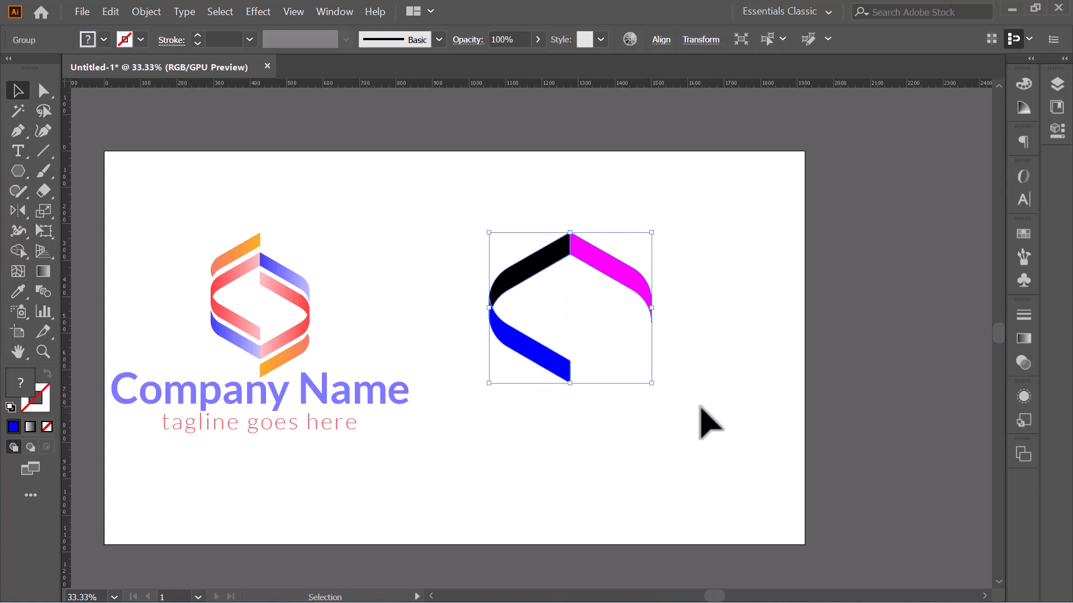
key(a)
key(v)
Step: Paste the ribbon copy in front, rotate it 180° and move it down to interlock into an S
click(110, 12)
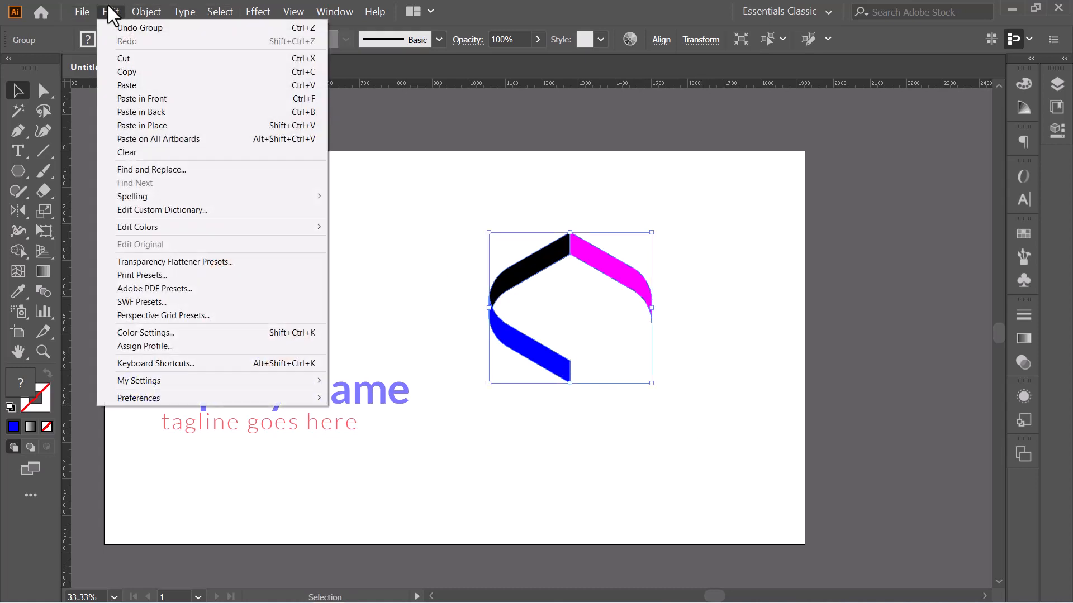
click(202, 100)
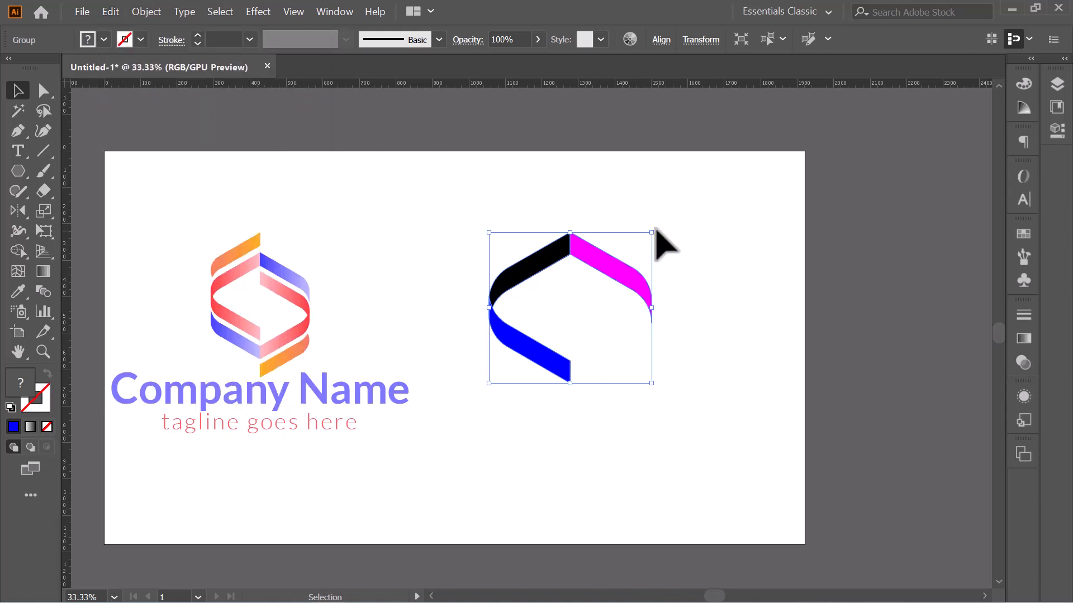
drag(659, 224, 443, 365)
drag(576, 369, 606, 414)
click(833, 395)
click(751, 404)
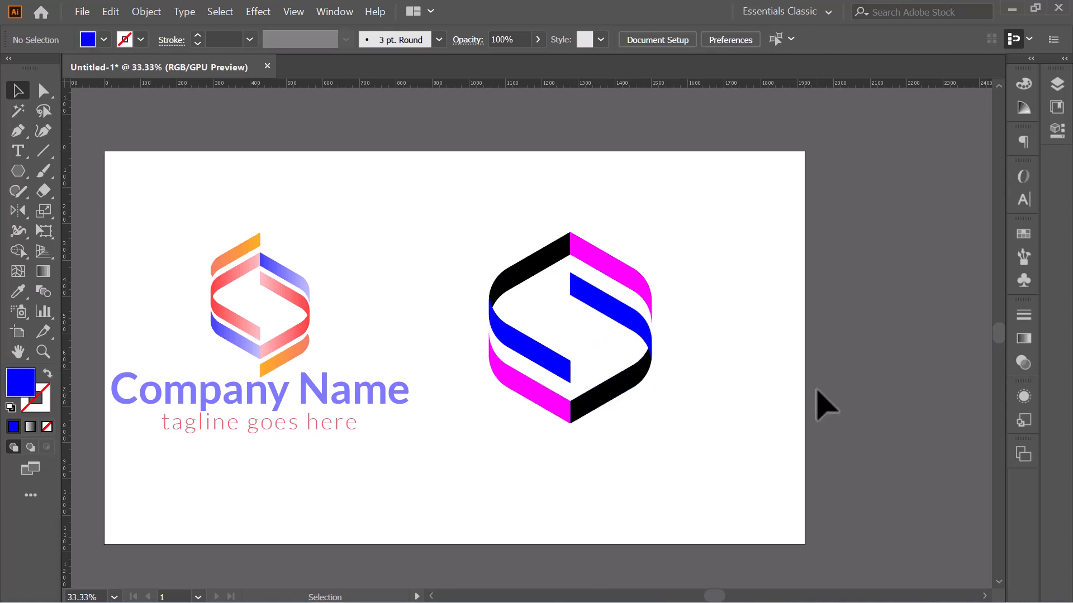
Step: Ungroup the logo and duplicate the top-left black strip directly above itself
click(536, 269)
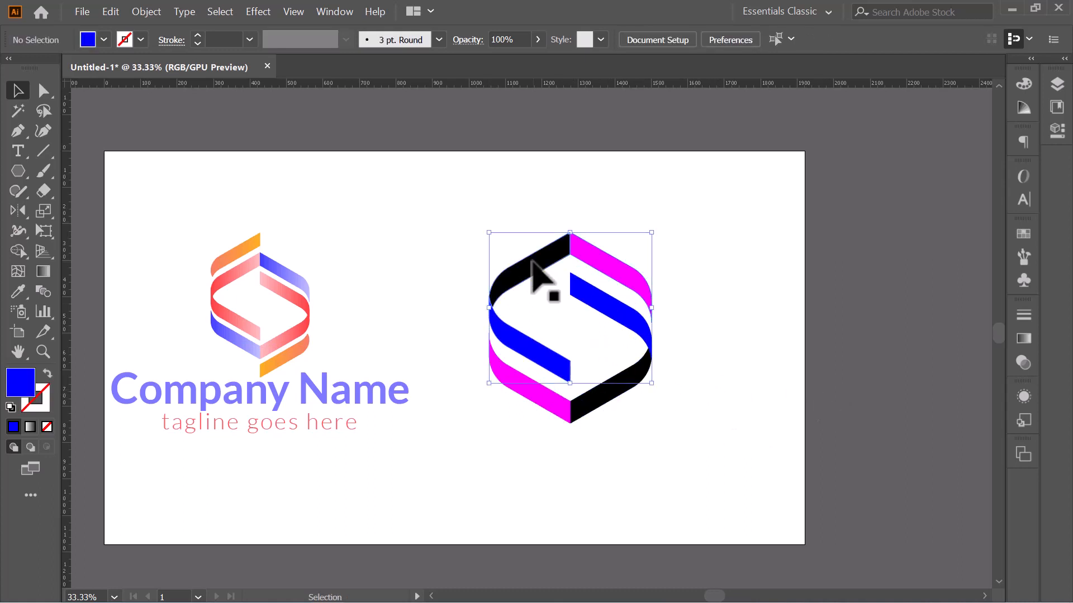
right_click(538, 259)
click(561, 360)
click(714, 341)
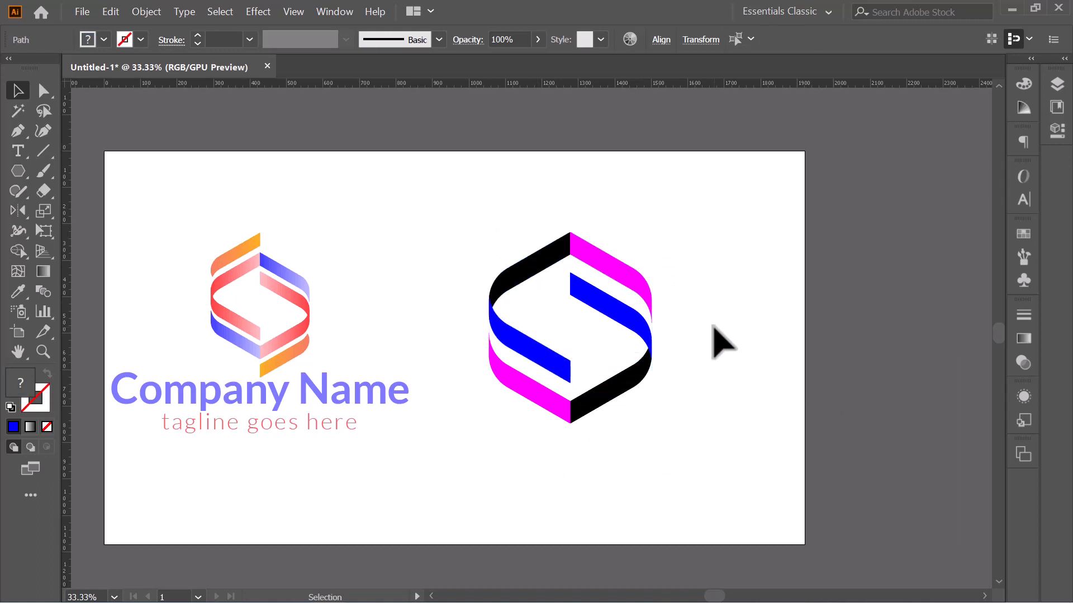
click(540, 263)
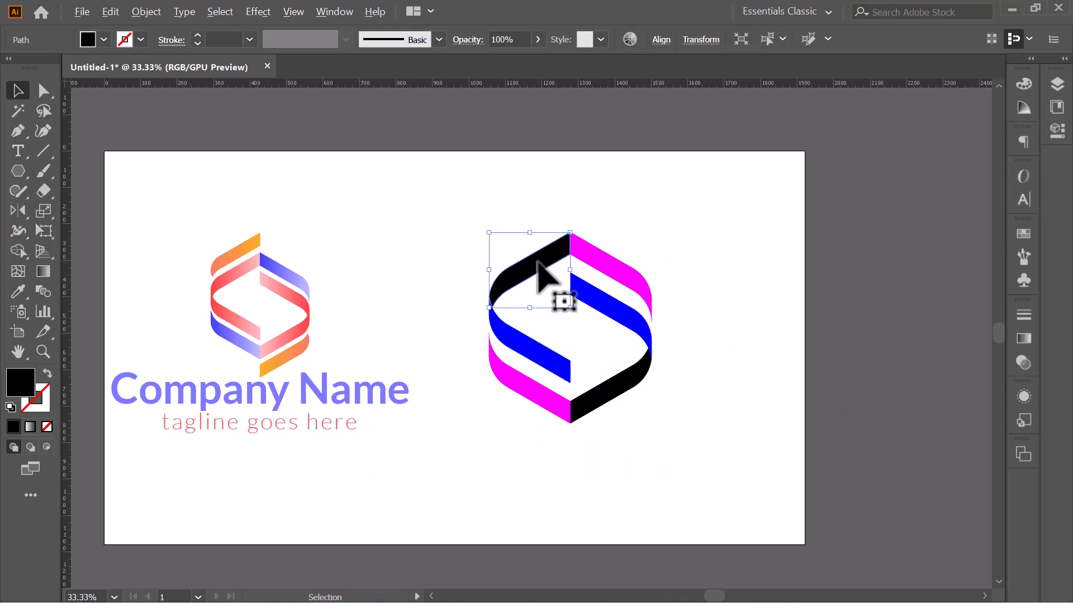
drag(546, 274, 544, 242)
click(664, 402)
Step: Ungroup the lower pieces and duplicate the bottom-right black strip just below itself
click(617, 393)
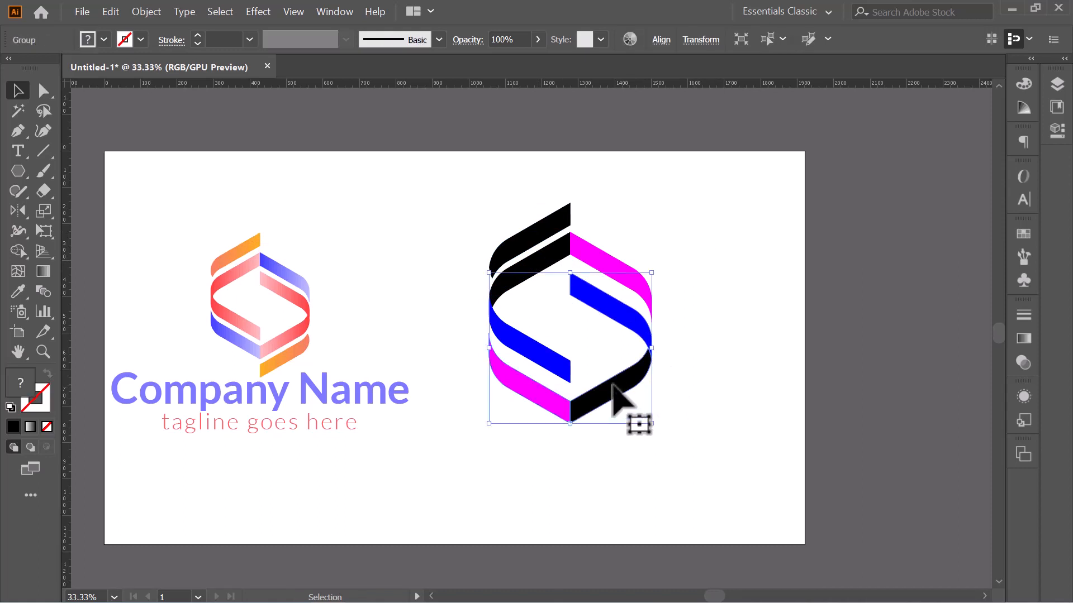
right_click(613, 385)
click(647, 487)
click(711, 427)
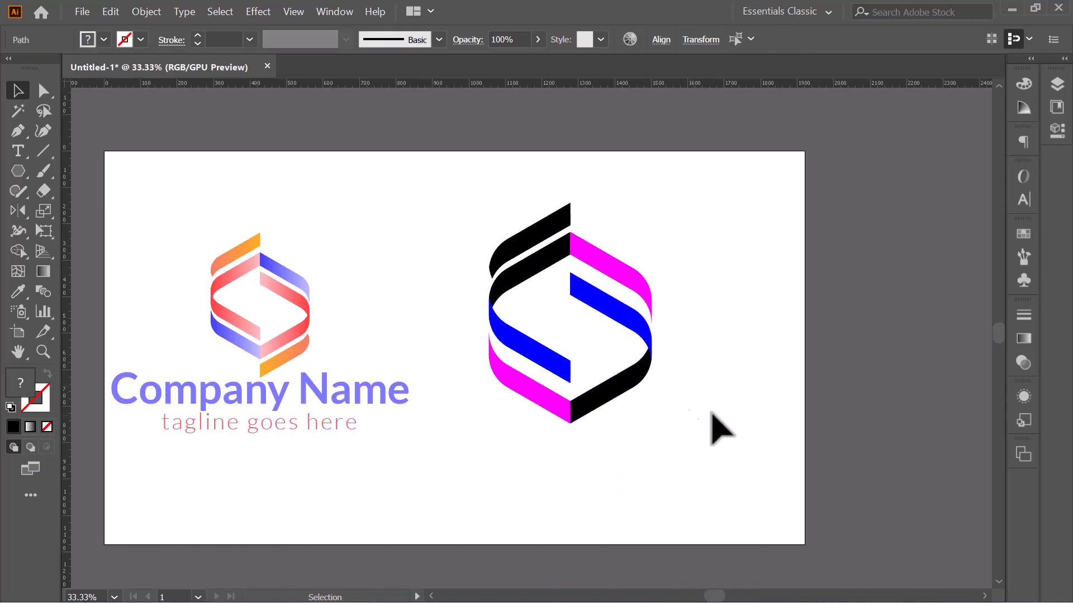
click(594, 412)
mouse_move(600, 415)
mouse_down()
mouse_move(614, 449)
mouse_move(596, 424)
mouse_up()
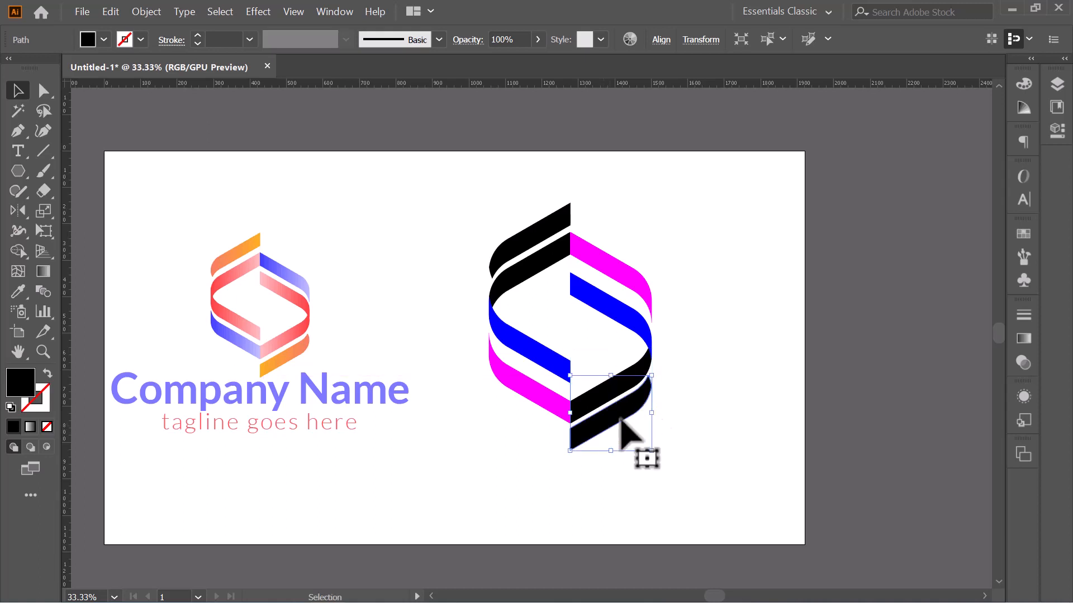
click(718, 398)
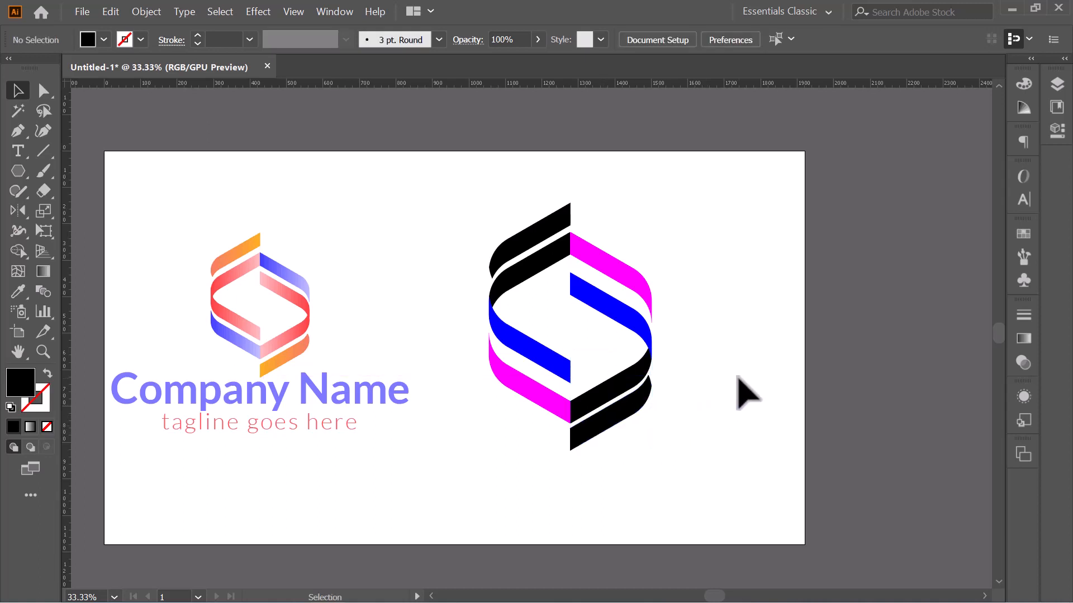